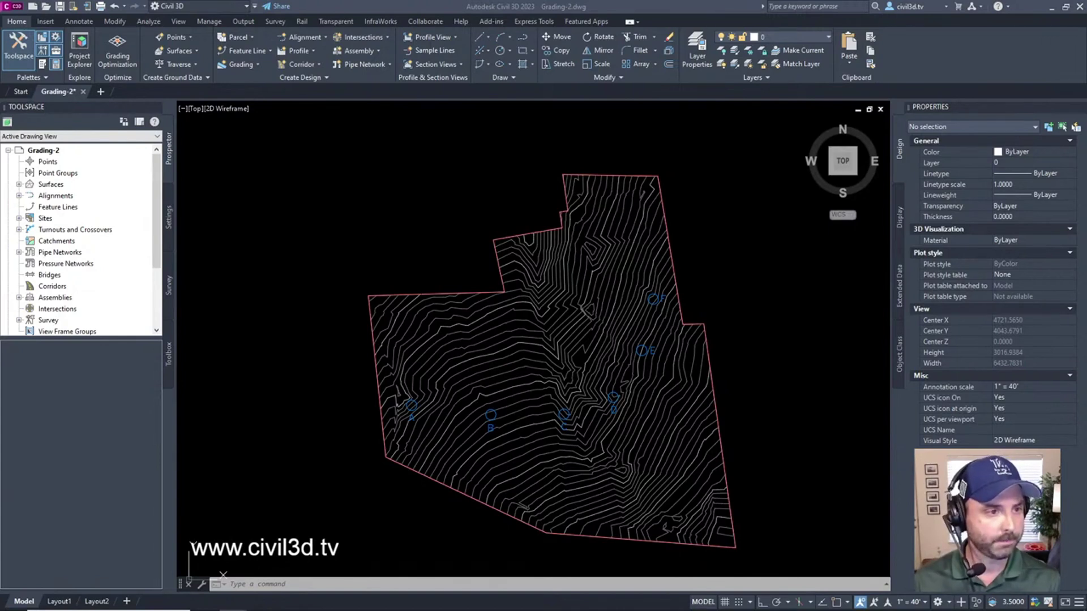
Draw a two-segment line snapping to the centres of circles A, B and C.
{"action": "left_click", "coordinate": [535, 6]}
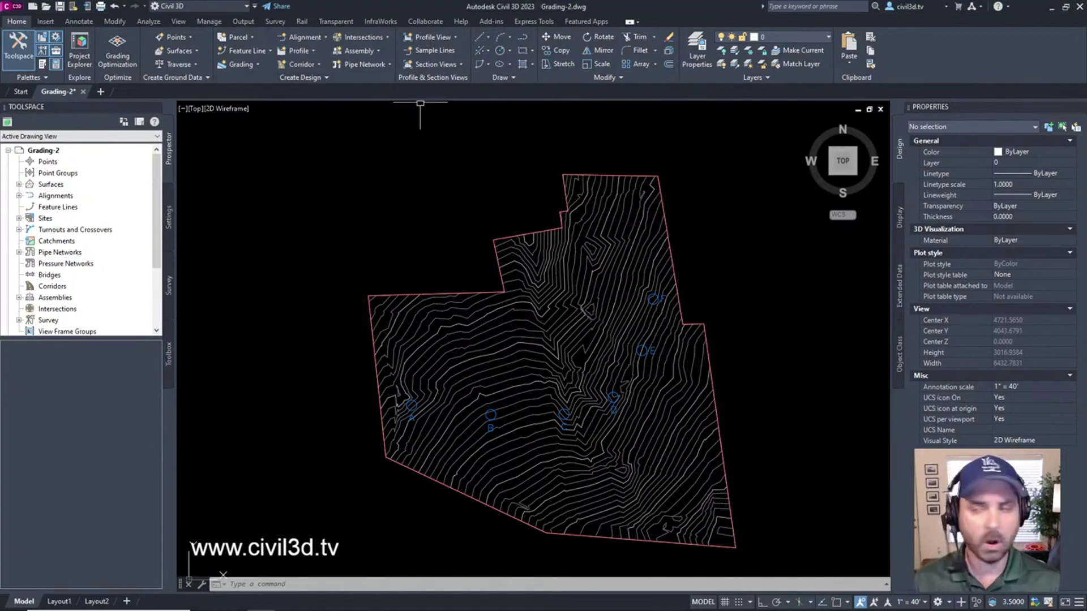
{"action": "type", "text": "l"}
{"action": "key", "text": "Return"}
{"action": "scroll", "coordinate": [470, 453], "scroll_direction": "up", "scroll_amount": 4}
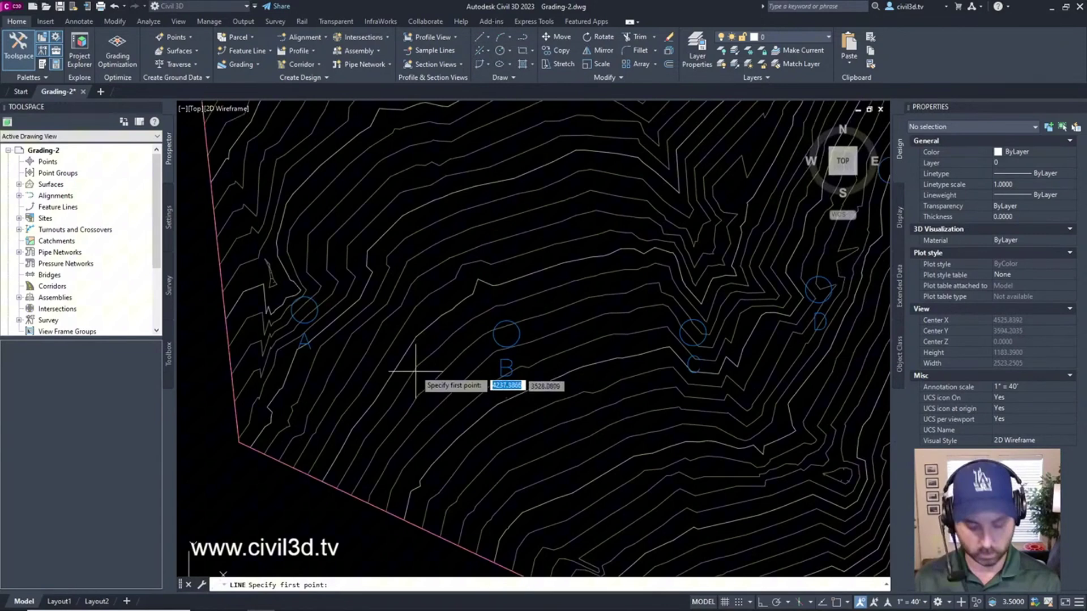
{"action": "type", "text": "cen"}
{"action": "key", "text": "Return"}
{"action": "left_click", "coordinate": [282, 322]}
{"action": "type", "text": "cen"}
{"action": "key", "text": "Return"}
{"action": "left_click", "coordinate": [484, 345]}
{"action": "type", "text": "cen"}
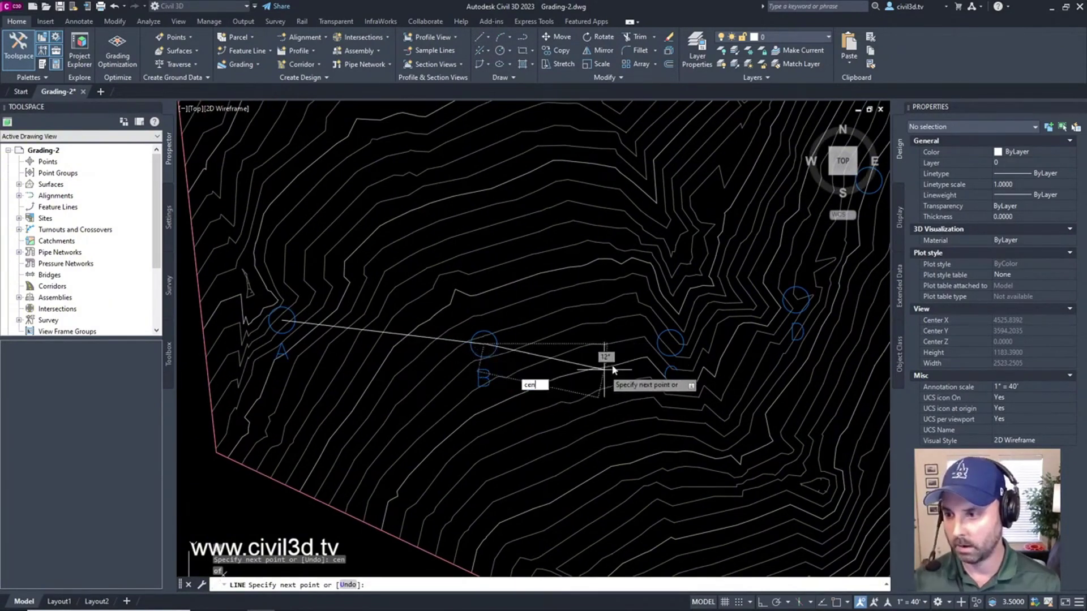
{"action": "key", "text": "Return"}
{"action": "left_click", "coordinate": [670, 343]}
{"action": "key", "text": "Return"}
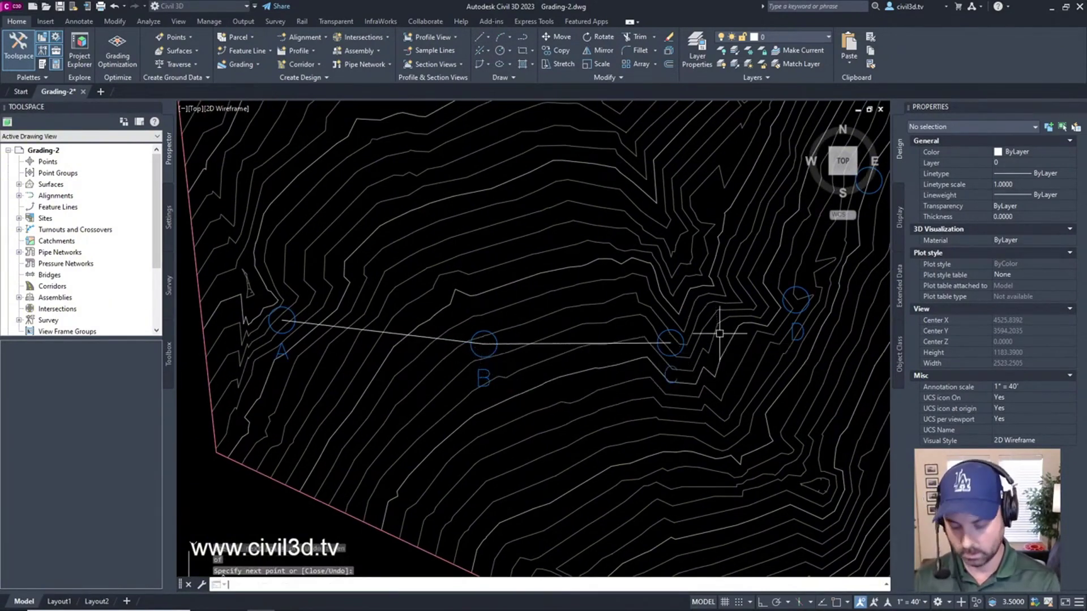
Select the new B–C and A–B line segments to check them, then clear the selection.
{"action": "left_click", "coordinate": [589, 342]}
{"action": "left_click", "coordinate": [396, 334]}
{"action": "middle_click_drag", "start_coordinate": [456, 295], "coordinate": [474, 315]}
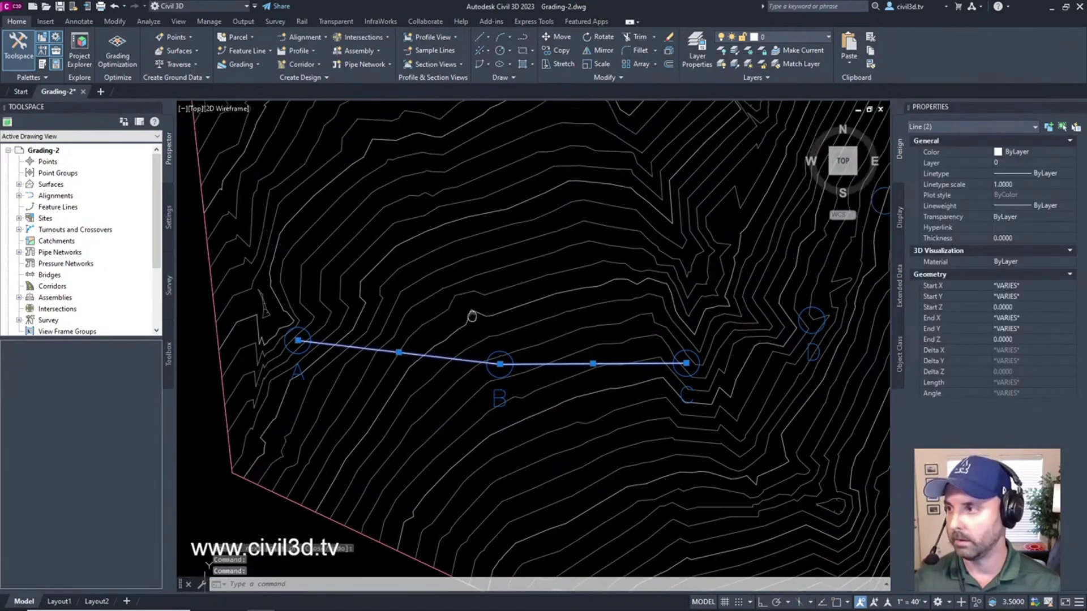
{"action": "key", "text": "Escape"}
{"action": "key", "text": "Escape"}
{"action": "scroll", "coordinate": [474, 316], "scroll_direction": "up", "scroll_amount": 3}
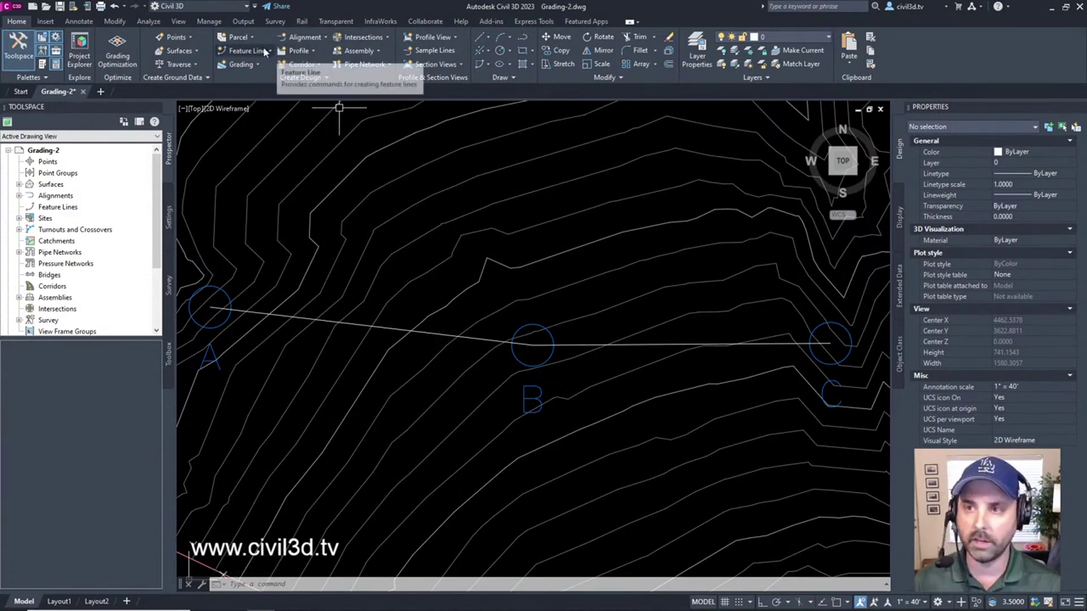
Convert lines A–B and B–C into feature lines with the default Site 1 settings.
{"action": "left_click", "coordinate": [271, 51]}
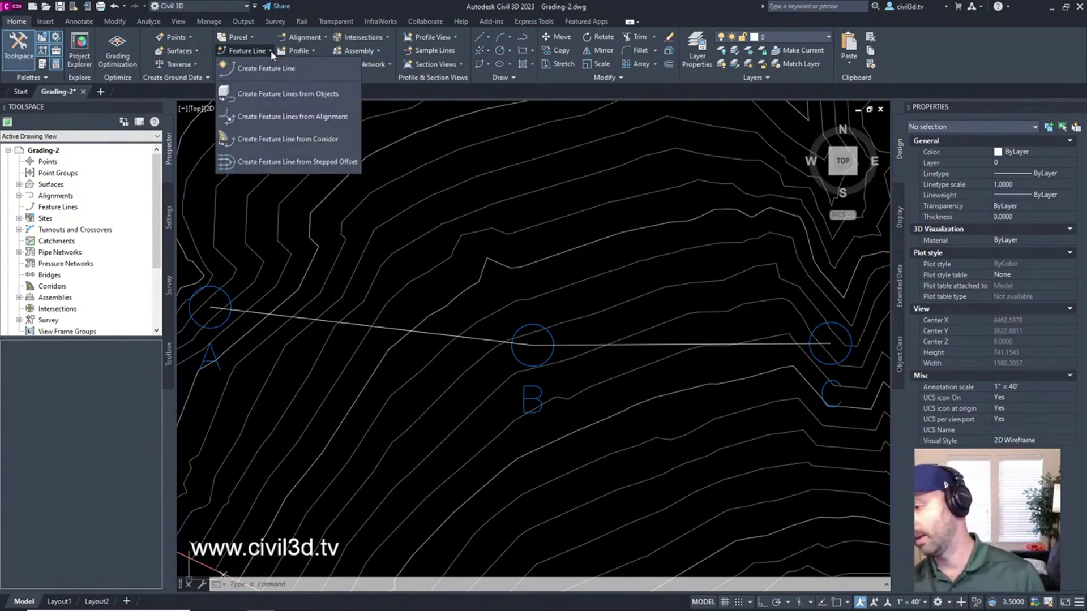
{"action": "left_click", "coordinate": [280, 94]}
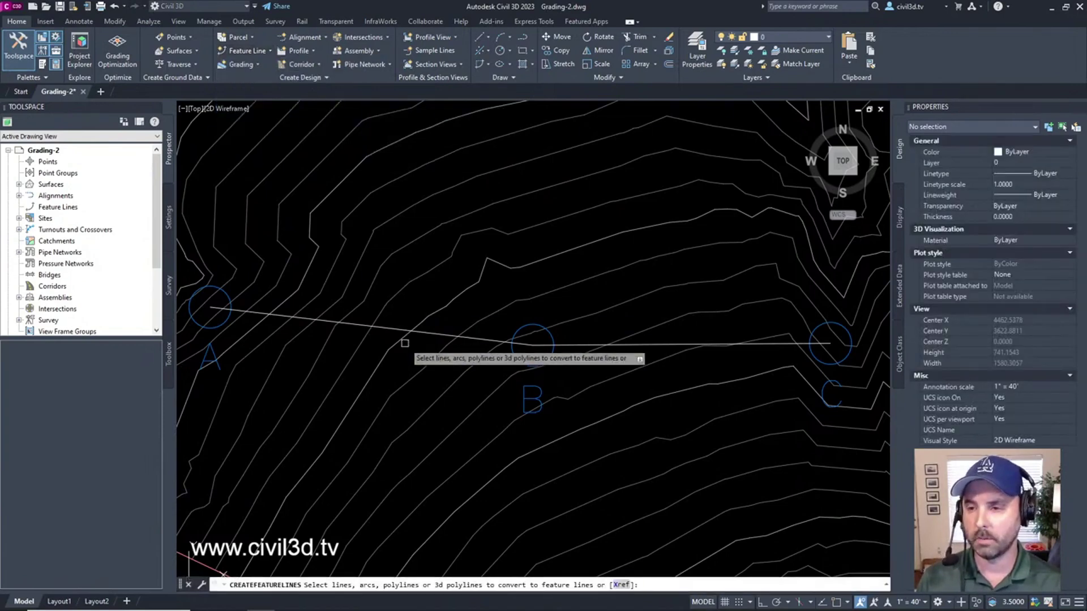
{"action": "left_click", "coordinate": [358, 329]}
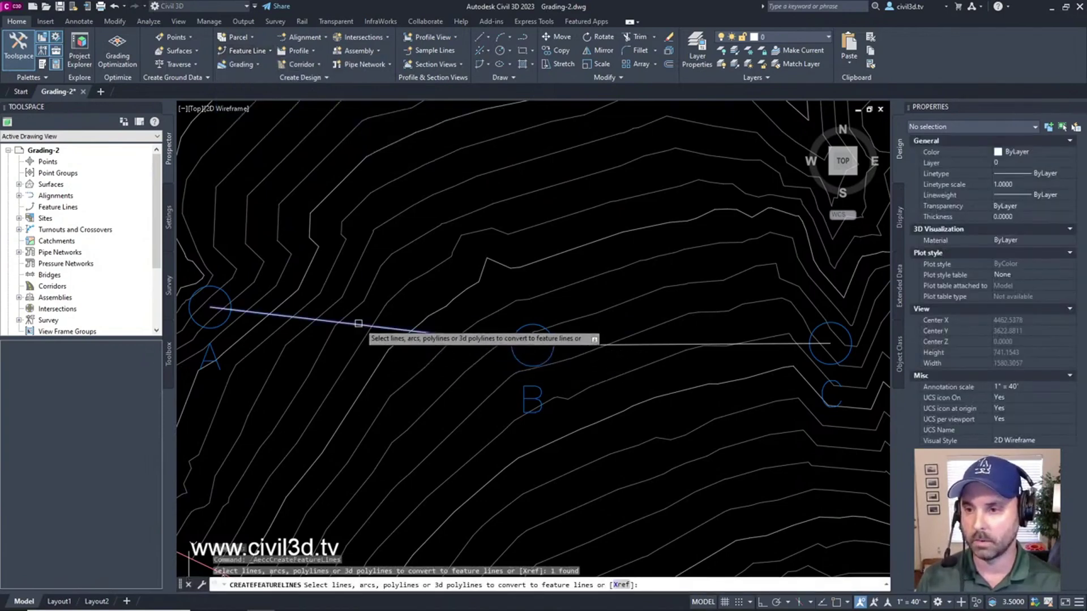
{"action": "left_click", "coordinate": [651, 345]}
{"action": "key", "text": "Return"}
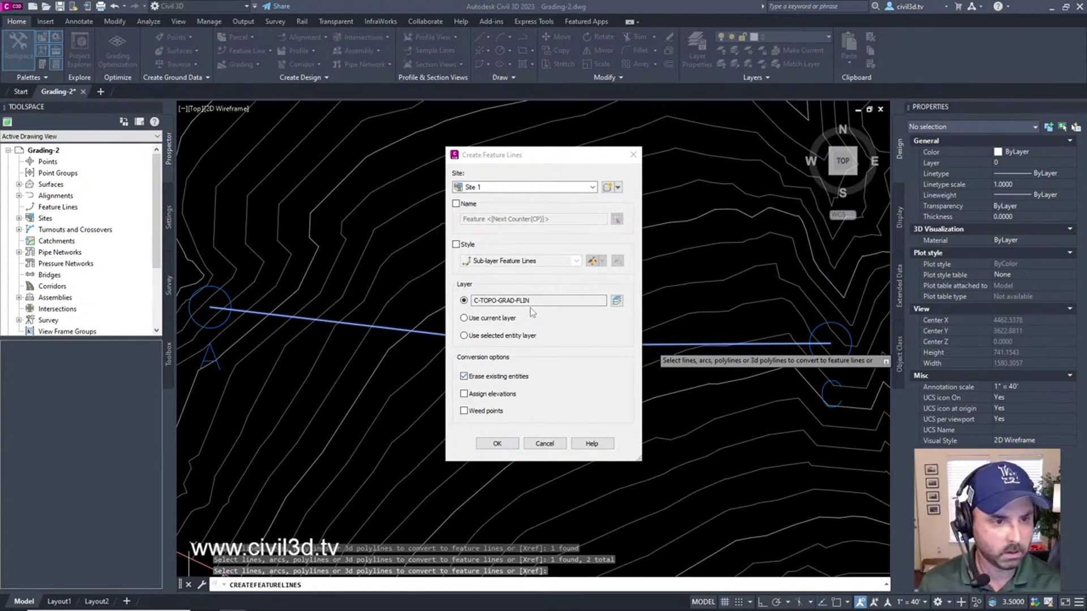
{"action": "left_click", "coordinate": [498, 444]}
Select both new feature lines together and centre them in the view.
{"action": "key", "text": "Escape"}
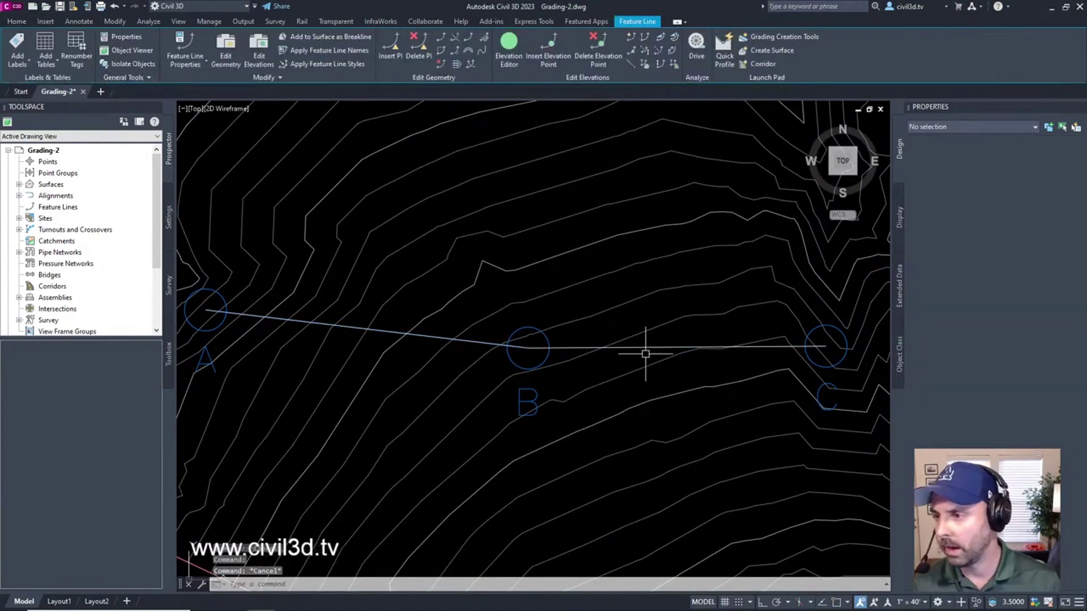
{"action": "left_click", "coordinate": [645, 354]}
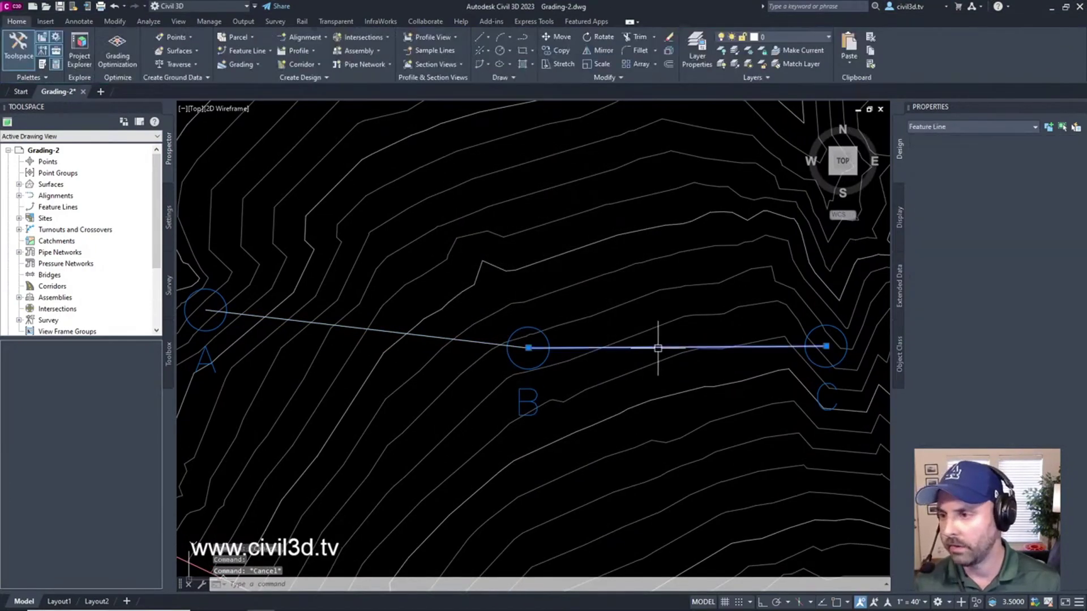
{"action": "key", "text": "Escape"}
{"action": "left_click", "coordinate": [475, 338]}
{"action": "middle_click_drag", "start_coordinate": [434, 305], "coordinate": [516, 333]}
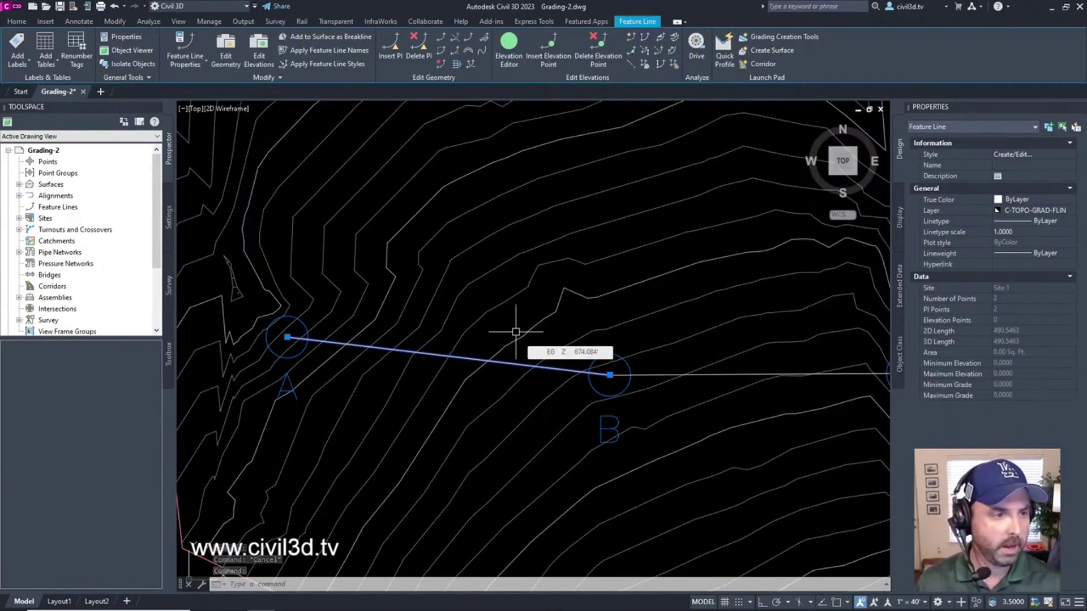
{"action": "left_click", "coordinate": [650, 374]}
{"action": "scroll", "coordinate": [629, 354], "scroll_direction": "down", "scroll_amount": 2}
{"action": "scroll", "coordinate": [618, 342], "scroll_direction": "up", "scroll_amount": 2}
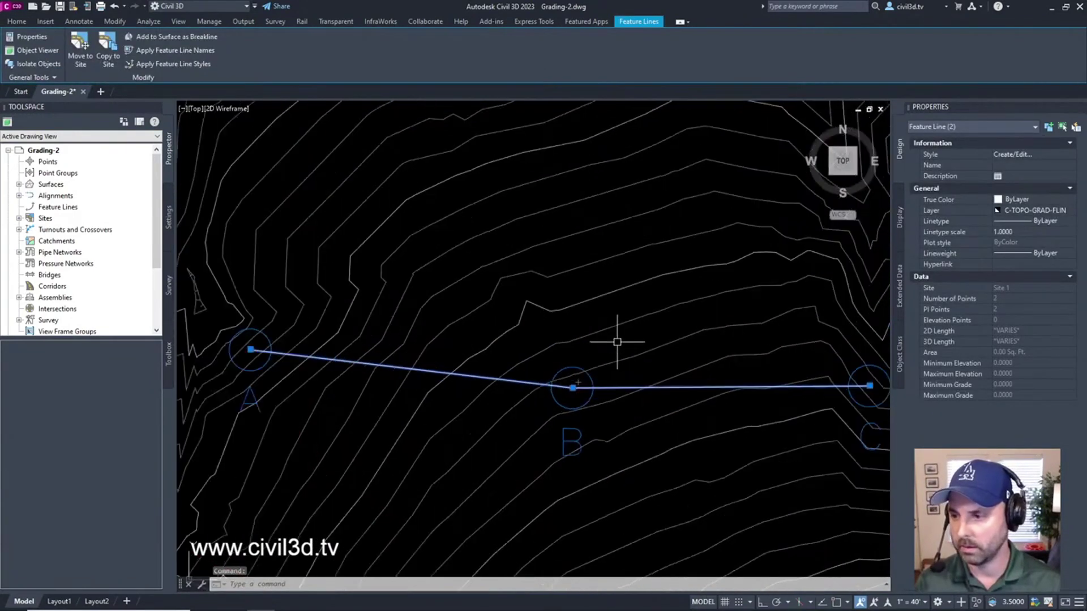
{"action": "mouse_move", "coordinate": [617, 342]}
{"action": "middle_mouse_down"}
{"action": "mouse_move", "coordinate": [555, 291]}
{"action": "mouse_move", "coordinate": [583, 291]}
{"action": "middle_mouse_up"}
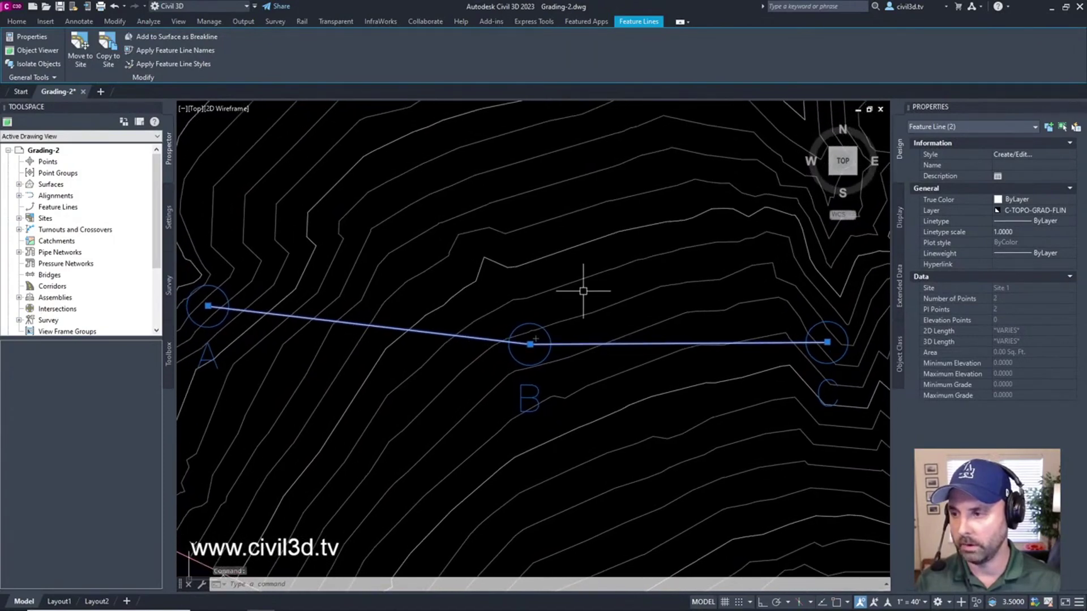
Rename the selected feature lines by replacing the 'Feature' prefix with ABC.
{"action": "right_click", "coordinate": [583, 290]}
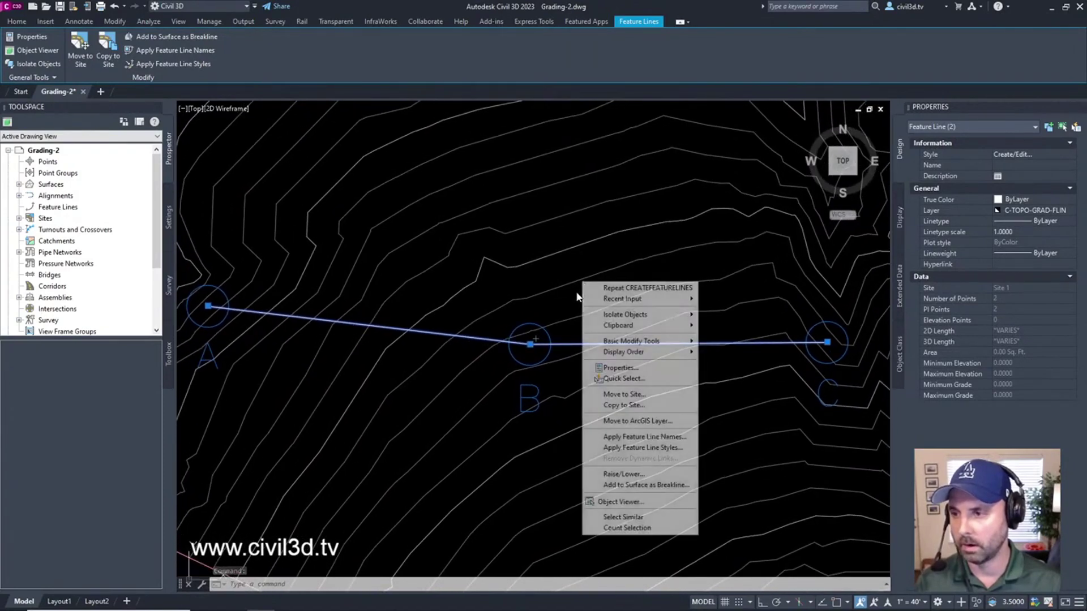
{"action": "left_click", "coordinate": [683, 437]}
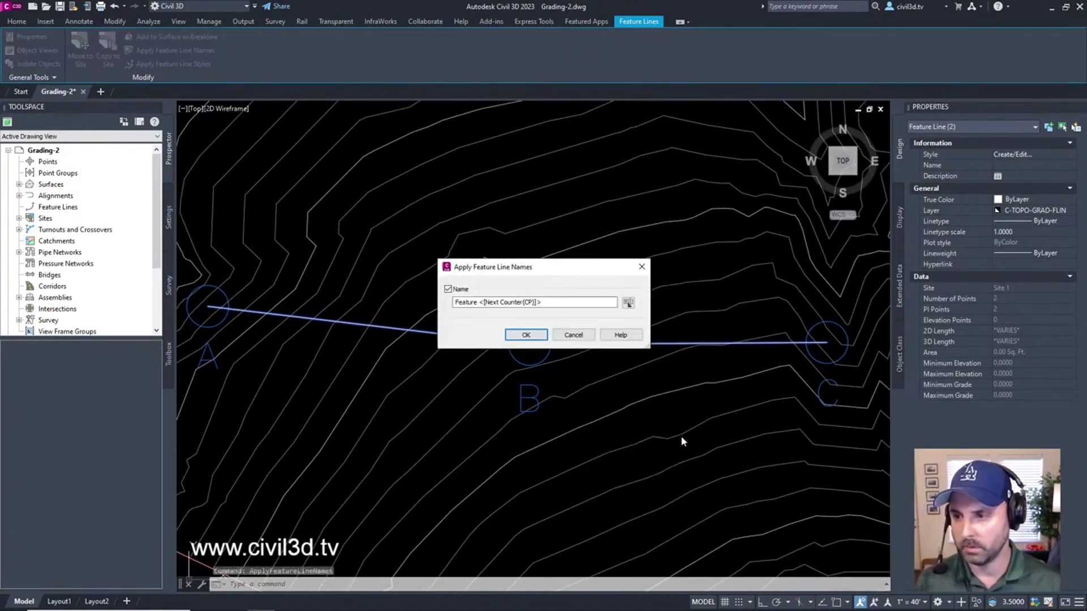
{"action": "double_click", "coordinate": [478, 303]}
{"action": "type", "text": "Ridge"}
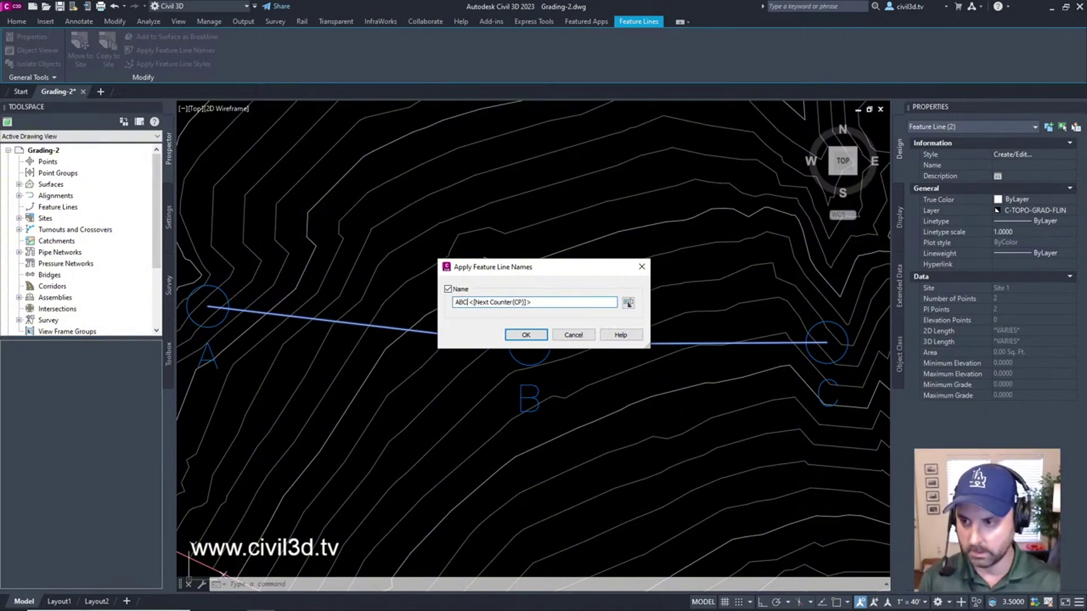
{"action": "left_click", "coordinate": [526, 335]}
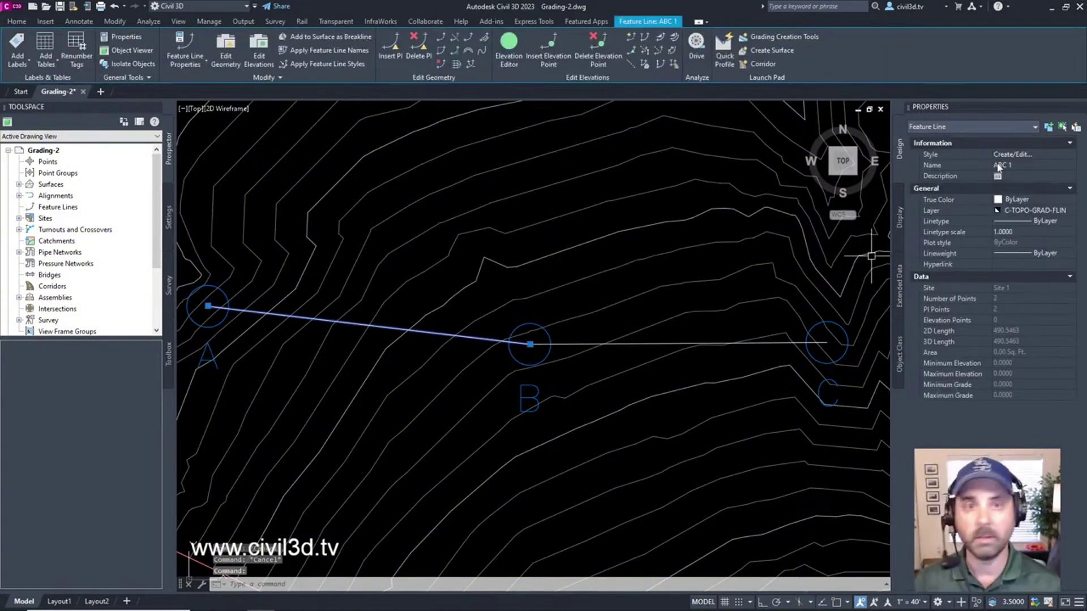
Check feature line B–C's new name, then zoom out to the whole site.
{"action": "key", "text": "Escape"}
{"action": "left_click", "coordinate": [815, 340]}
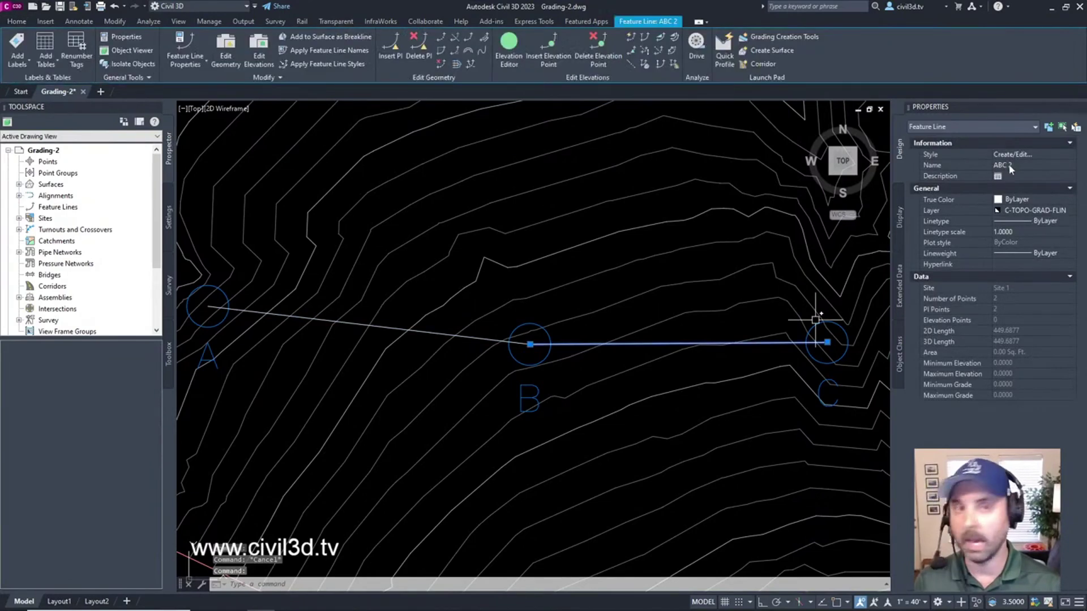
{"action": "key", "text": "Escape"}
{"action": "middle_click", "coordinate": [649, 384]}
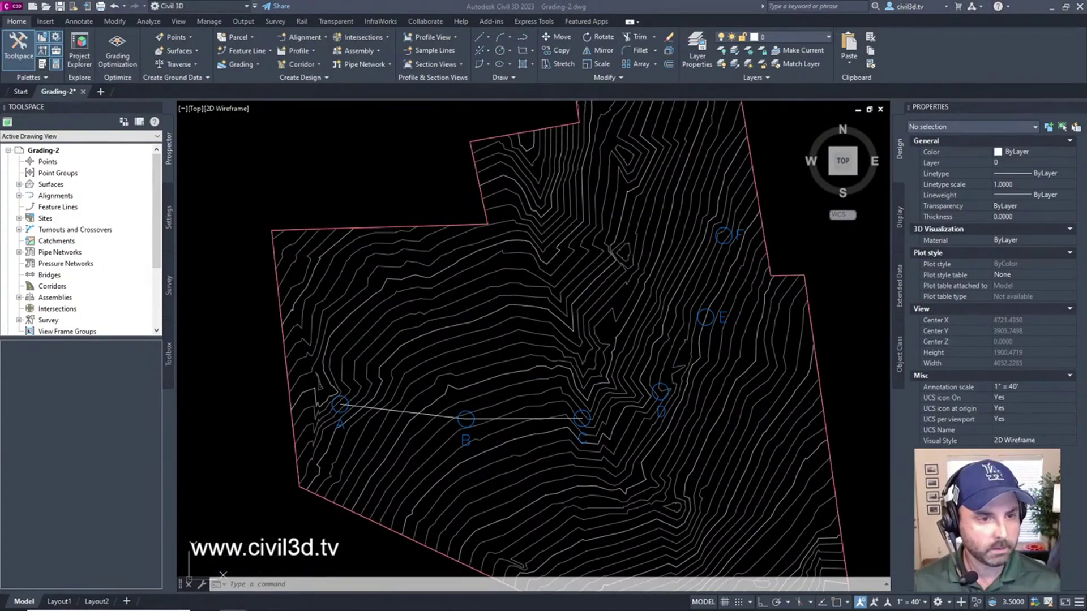
Expand Sites > Site 1 > Feature Lines in Prospector to list ABC 1 and ABC 2.
{"action": "left_click", "coordinate": [20, 218]}
{"action": "left_click", "coordinate": [30, 229]}
{"action": "left_click", "coordinate": [72, 255]}
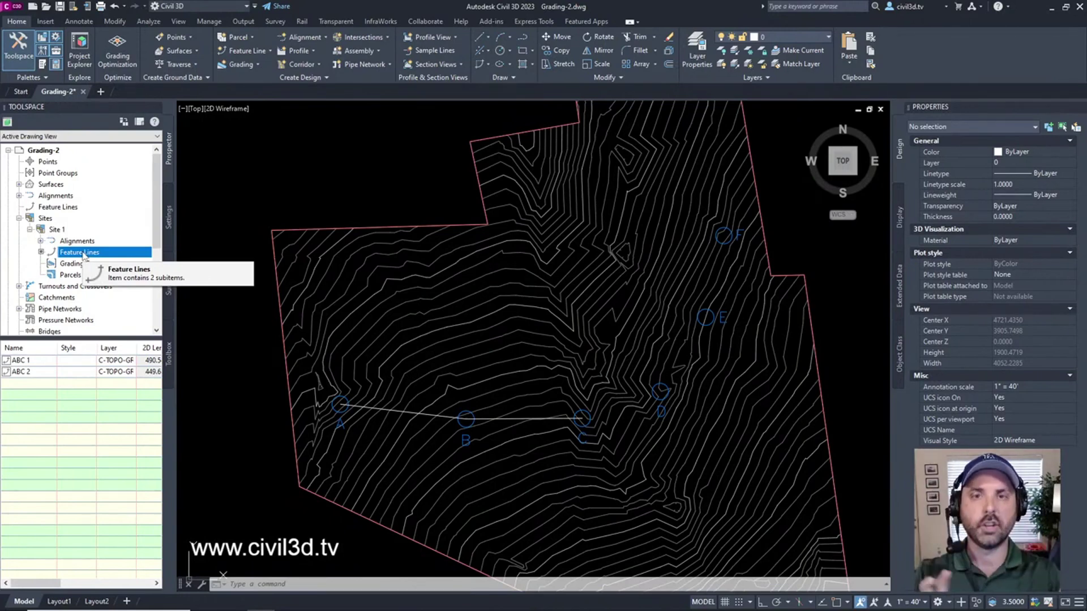
{"action": "middle_click_drag", "start_coordinate": [573, 376], "coordinate": [568, 371]}
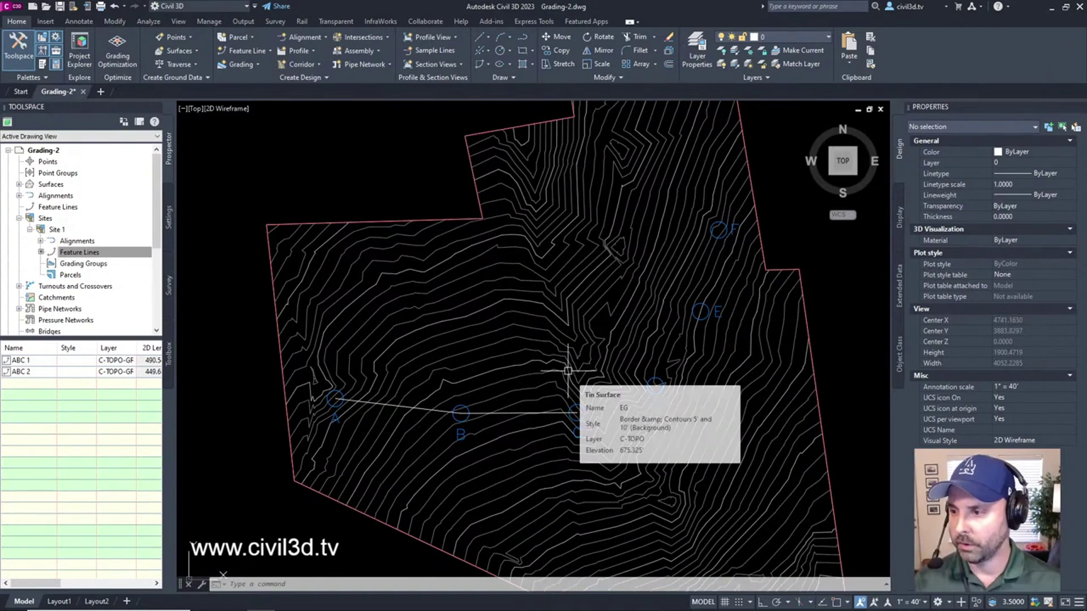
Start the Create Feature Line command from the Home ribbon.
{"action": "mouse_move", "coordinate": [613, 437]}
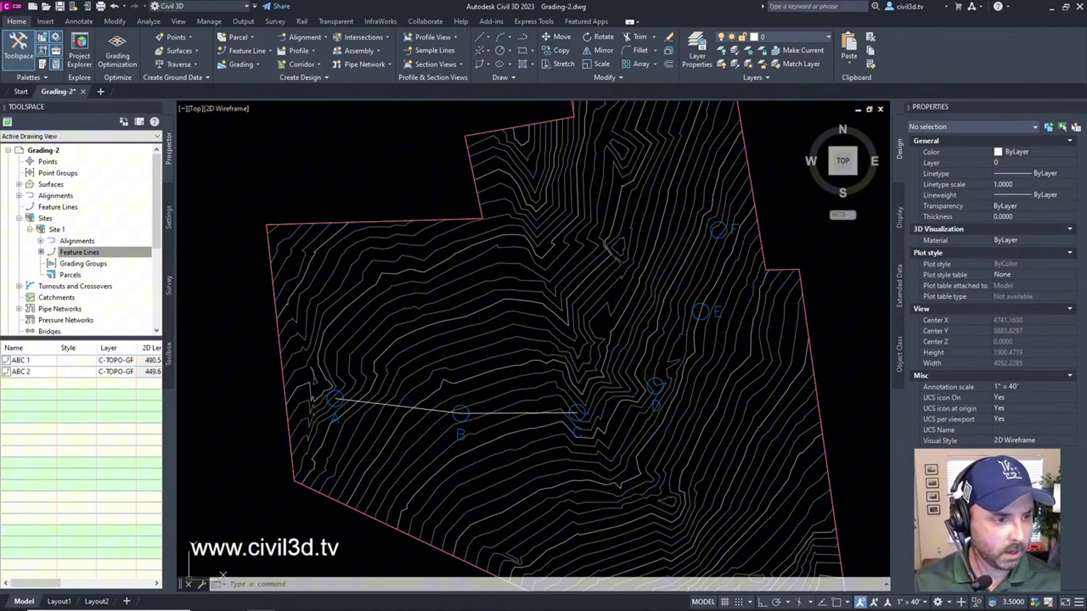
{"action": "left_click", "coordinate": [247, 50]}
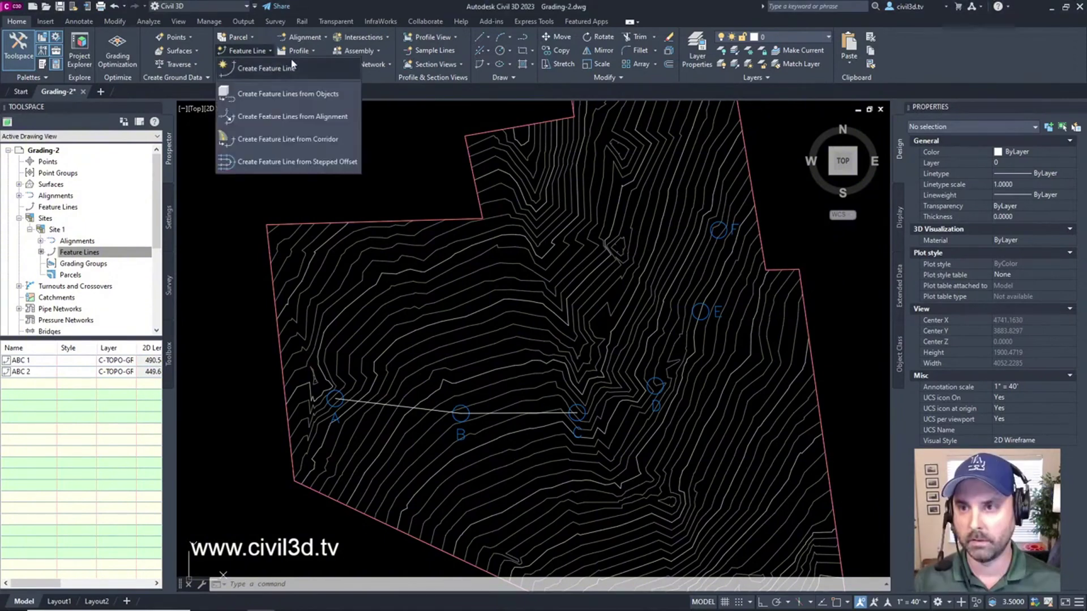
{"action": "left_click", "coordinate": [310, 68]}
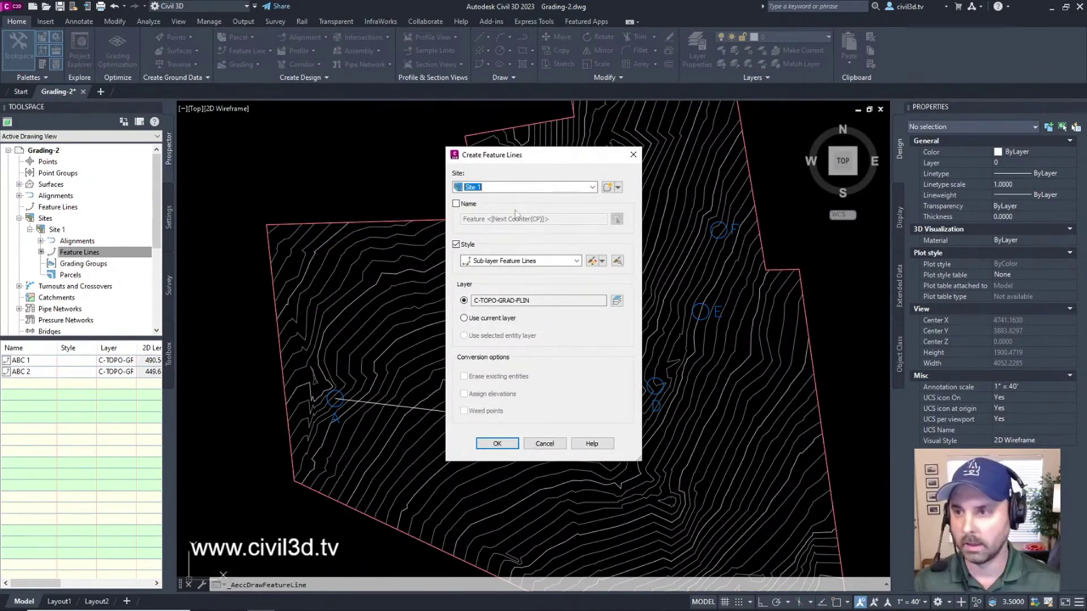
Name the new feature line 'CDEF' with its automatic counter and give it the Ditch style.
{"action": "left_click", "coordinate": [457, 205]}
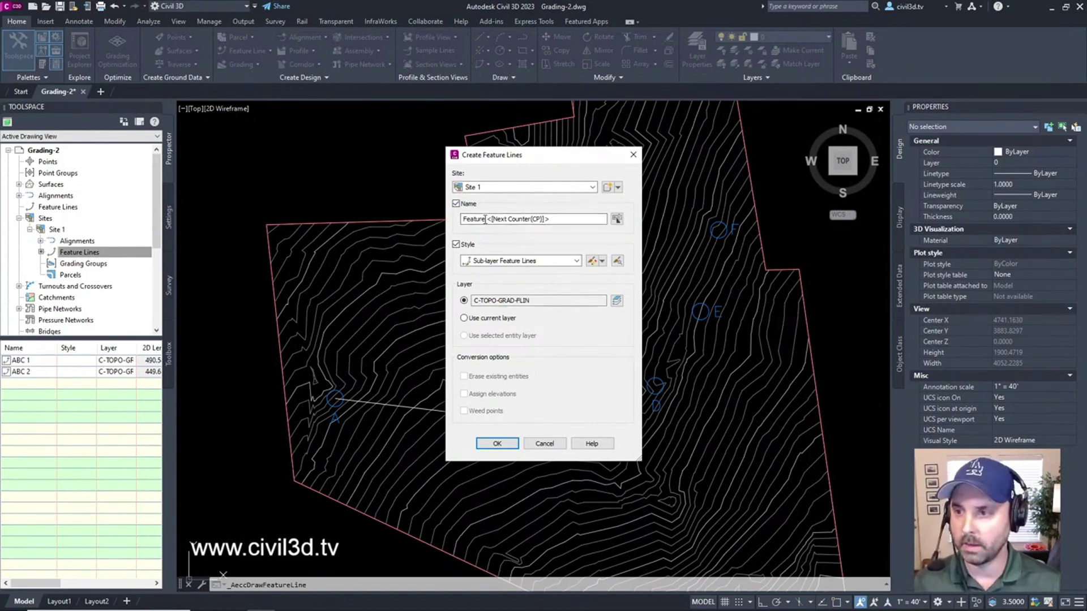
{"action": "double_click", "coordinate": [474, 219]}
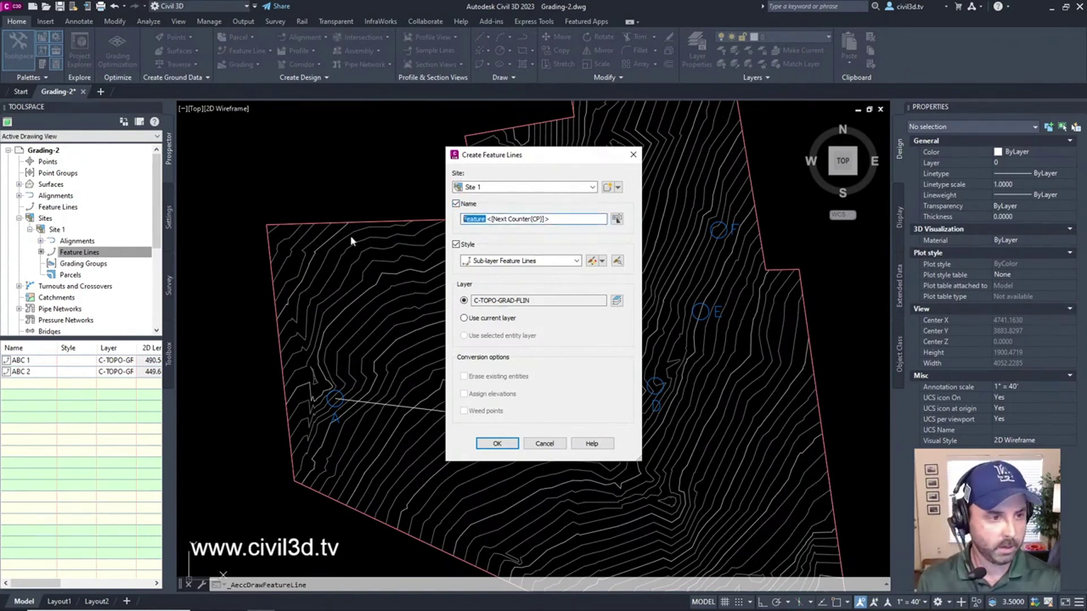
{"action": "type", "text": "CDEF"}
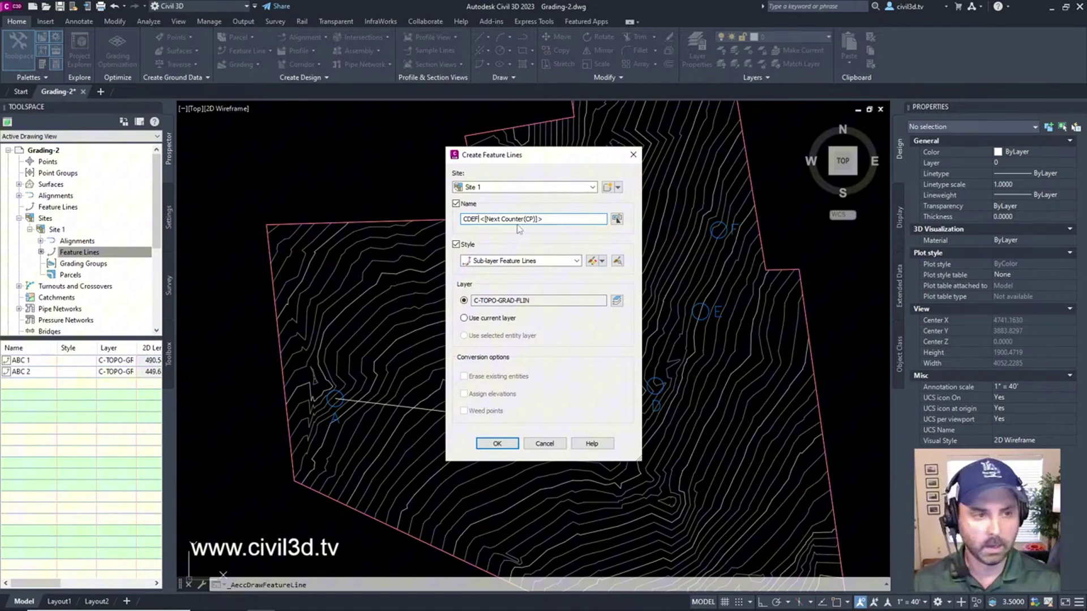
{"action": "left_click", "coordinate": [535, 261]}
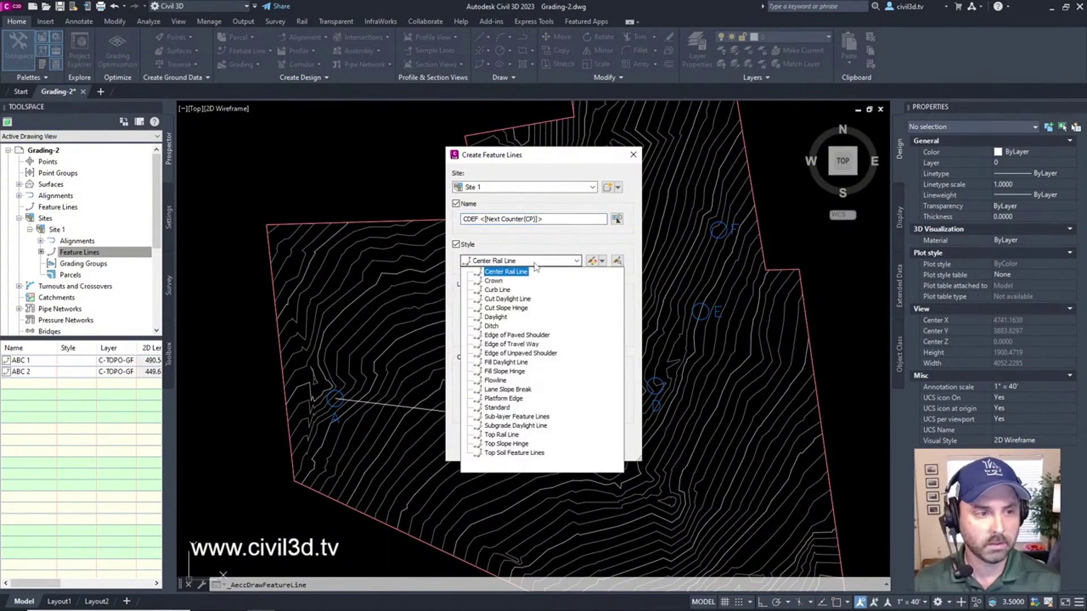
{"action": "left_click", "coordinate": [492, 328]}
Start the CDEF feature line at circle C's centre with elevation 688.
{"action": "left_click", "coordinate": [497, 445]}
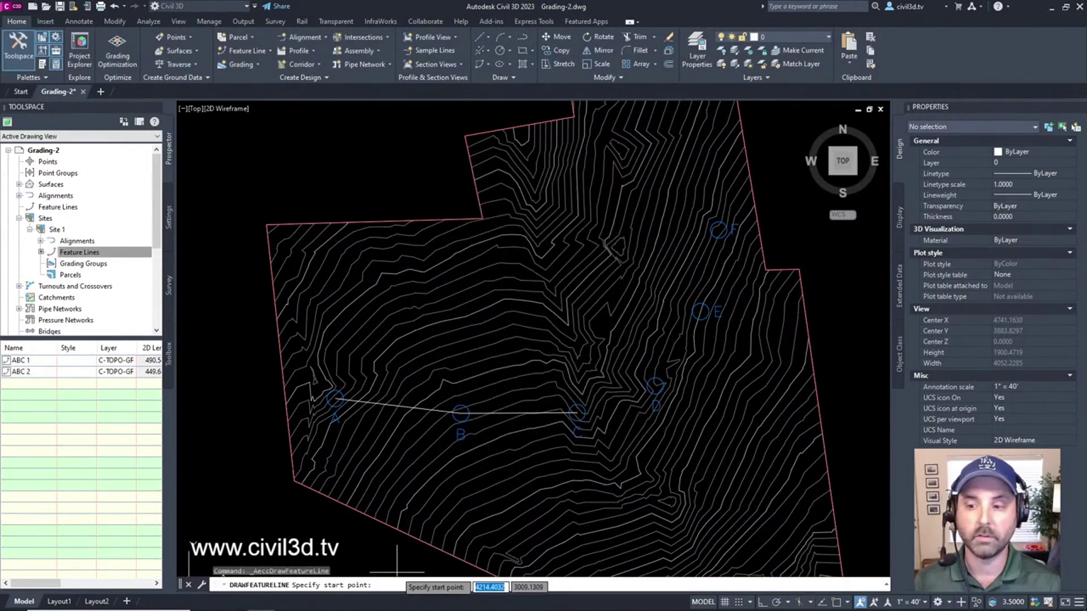
{"action": "type", "text": "cen"}
{"action": "key", "text": "Return"}
{"action": "scroll", "coordinate": [629, 424], "scroll_direction": "up", "scroll_amount": 5}
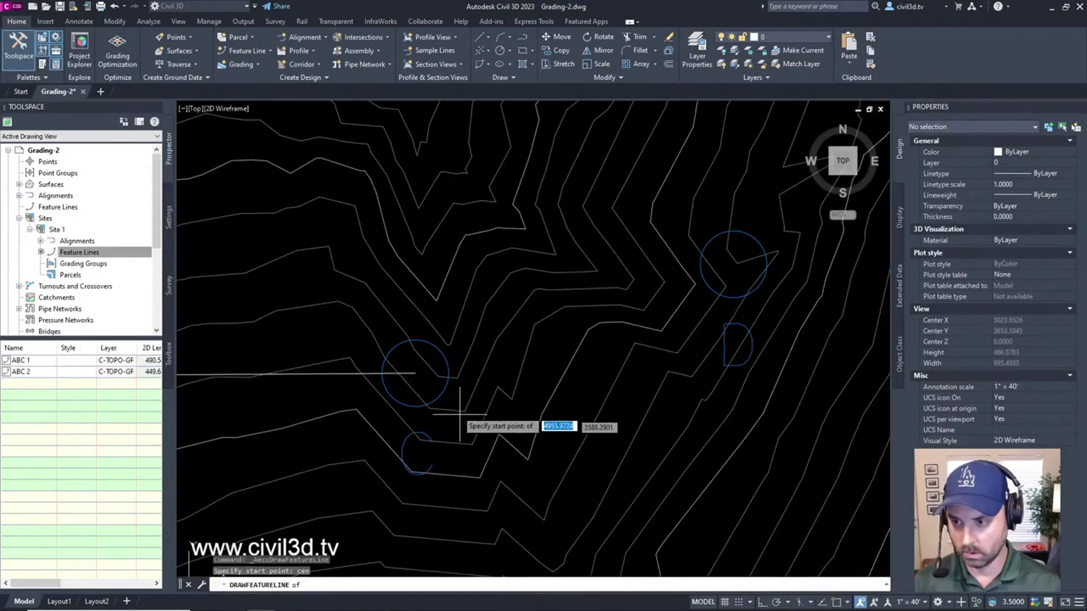
{"action": "left_click", "coordinate": [444, 392]}
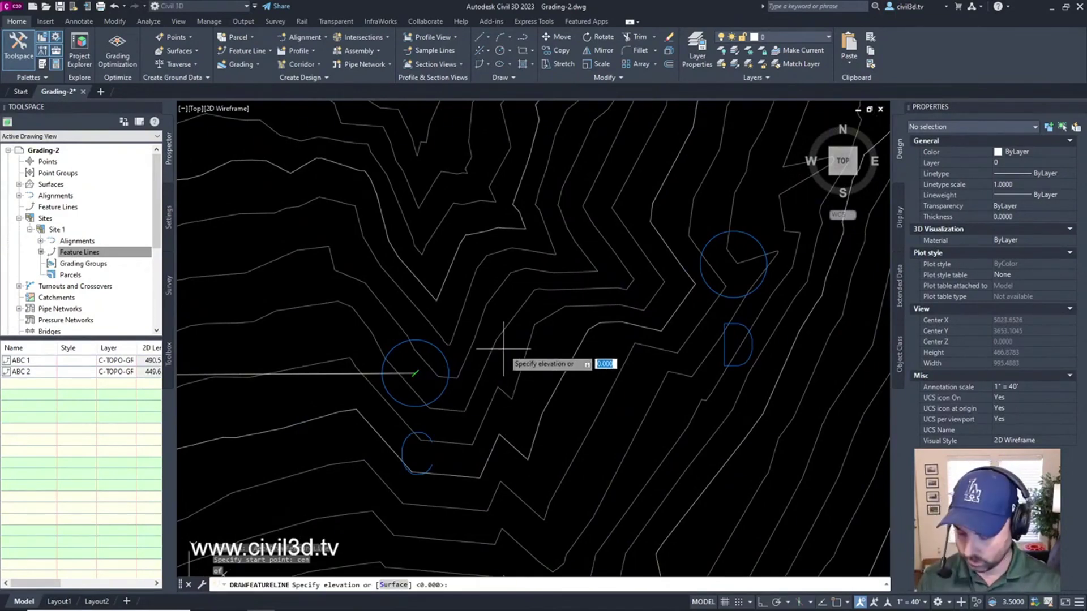
{"action": "type", "text": "688"}
{"action": "key", "text": "Return"}
Extend the line to circle D's centre as a transition point.
{"action": "middle_click_drag", "start_coordinate": [504, 349], "coordinate": [327, 424]}
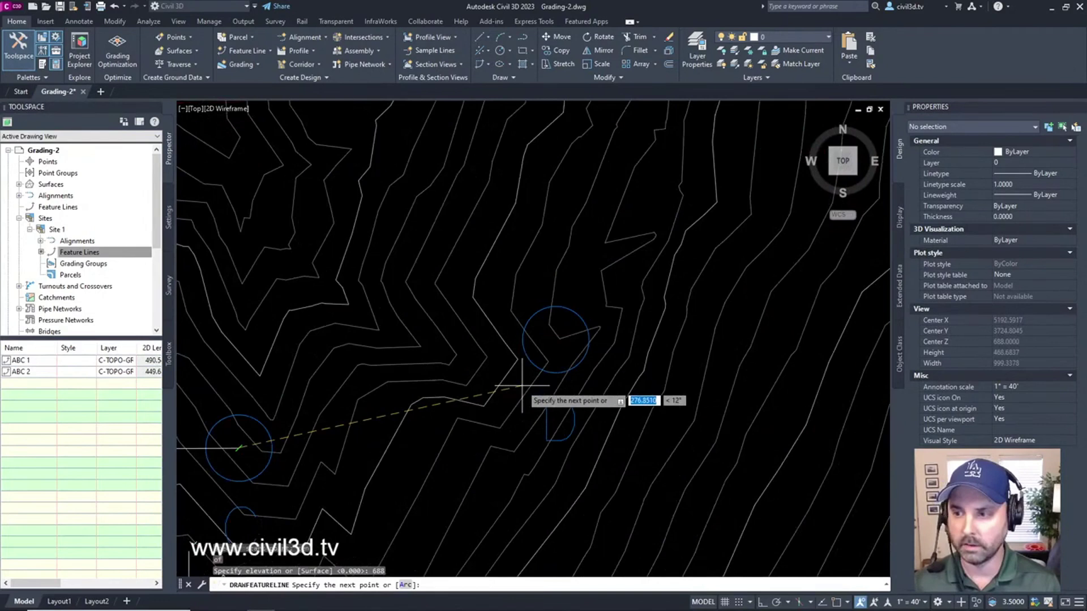
{"action": "type", "text": "cen"}
{"action": "key", "text": "Return"}
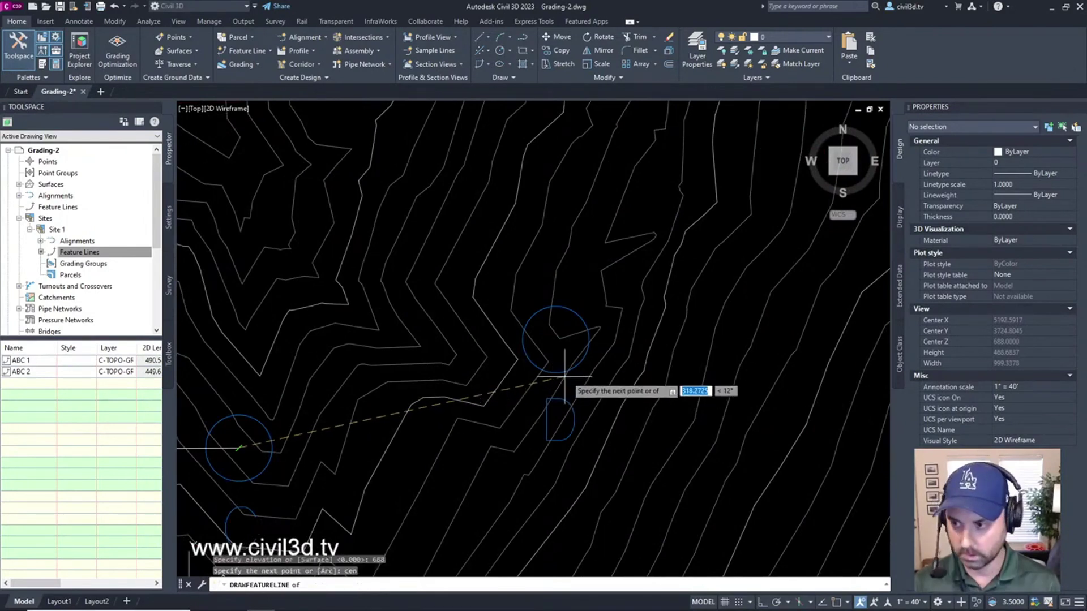
{"action": "left_click", "coordinate": [582, 360]}
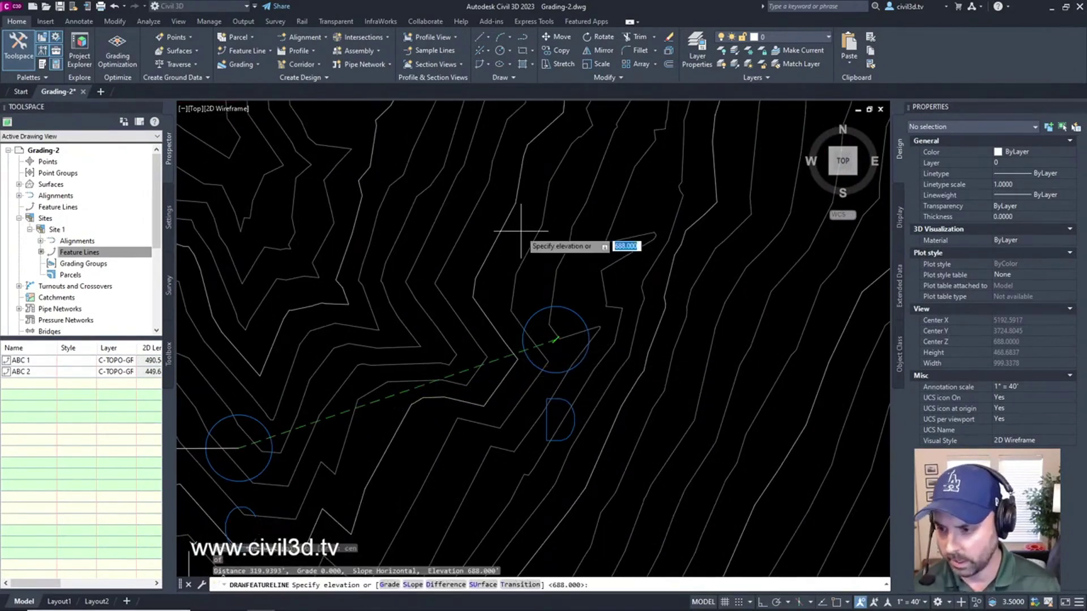
{"action": "type", "text": "6"}
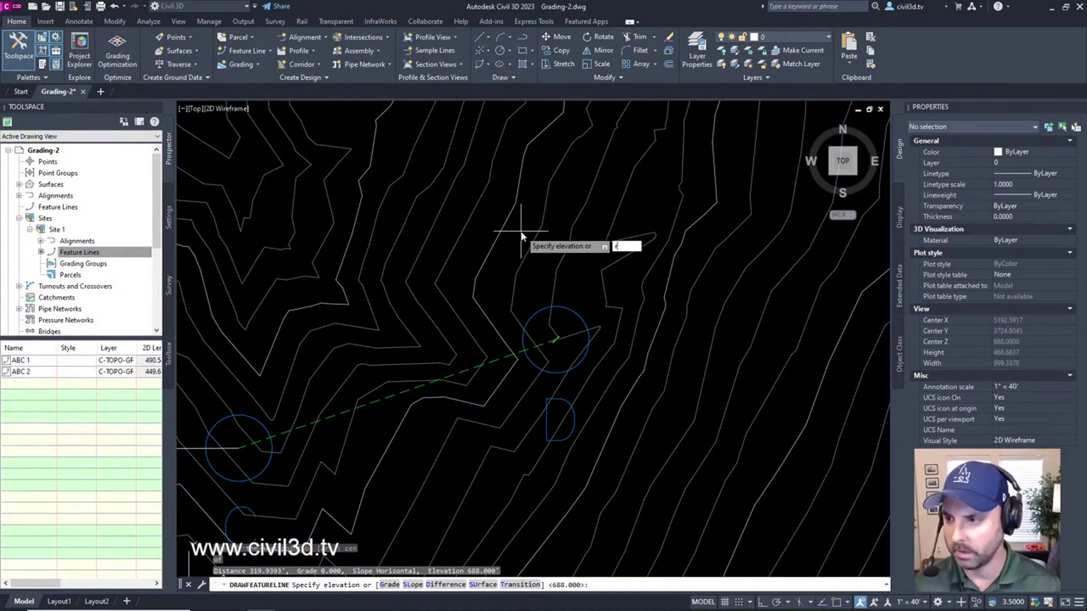
{"action": "key", "text": "BackSpace"}
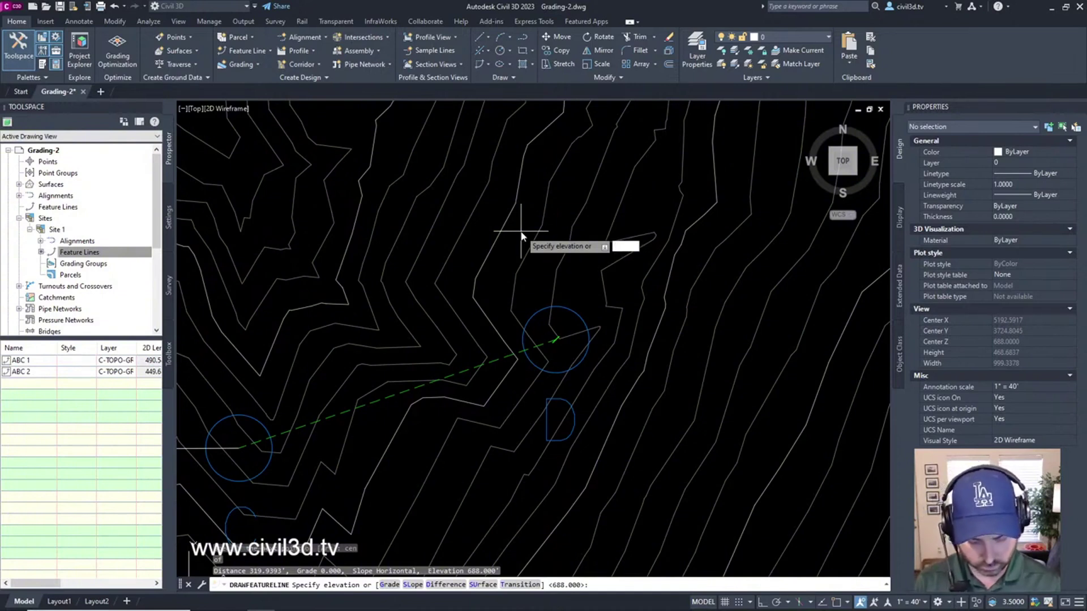
{"action": "type", "text": "t"}
{"action": "key", "text": "Return"}
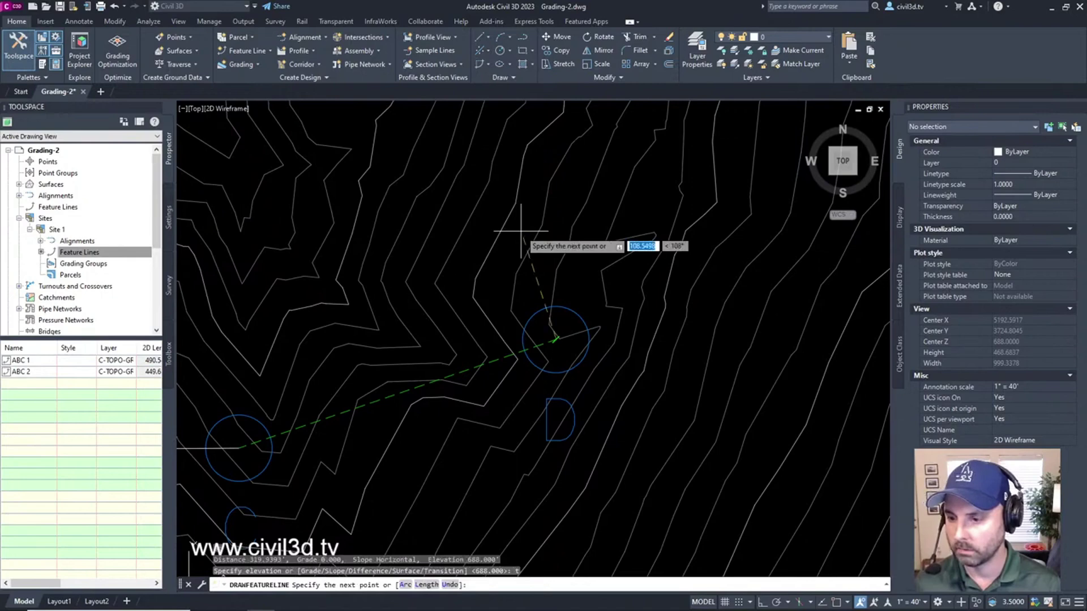
Continue the ditch line to circle E's centre, keeping it as a transition point.
{"action": "scroll", "coordinate": [521, 231], "scroll_direction": "down", "scroll_amount": 3}
{"action": "scroll", "coordinate": [535, 320], "scroll_direction": "up", "scroll_amount": 5}
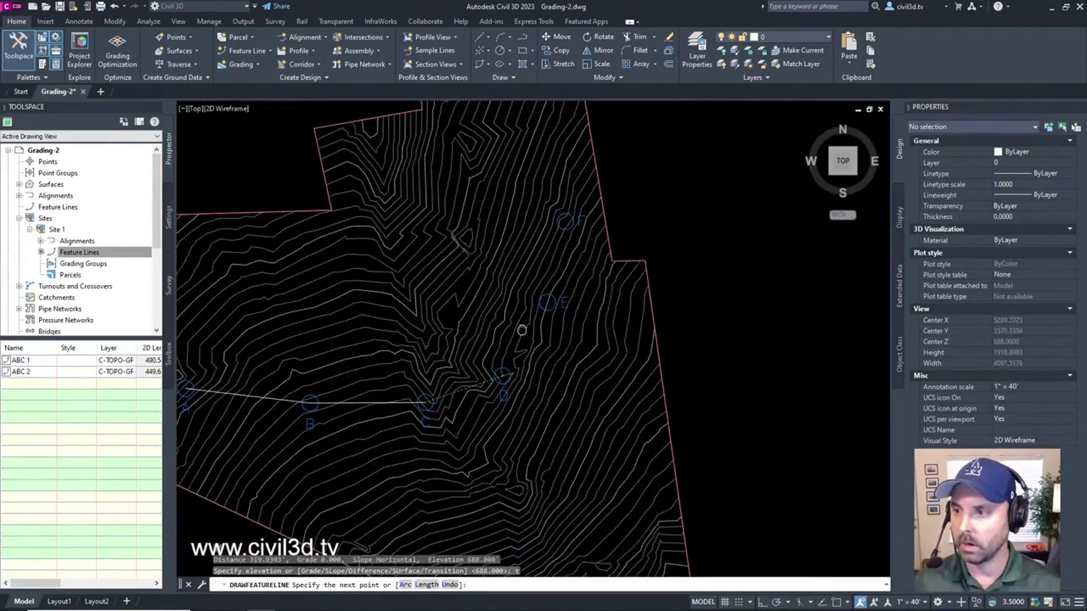
{"action": "type", "text": "cen"}
{"action": "key", "text": "Return"}
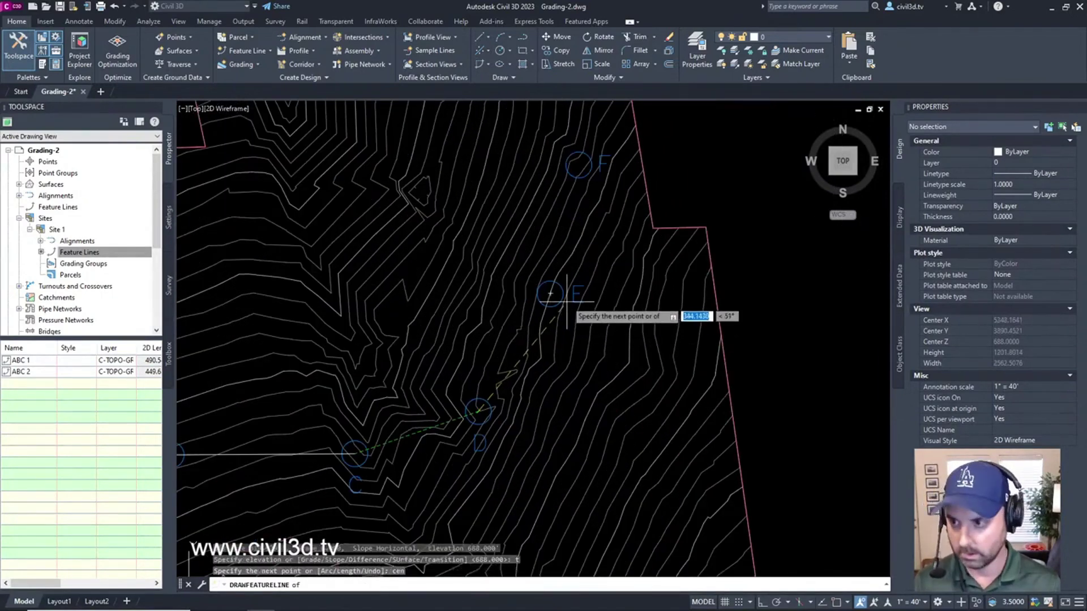
{"action": "left_click", "coordinate": [562, 301]}
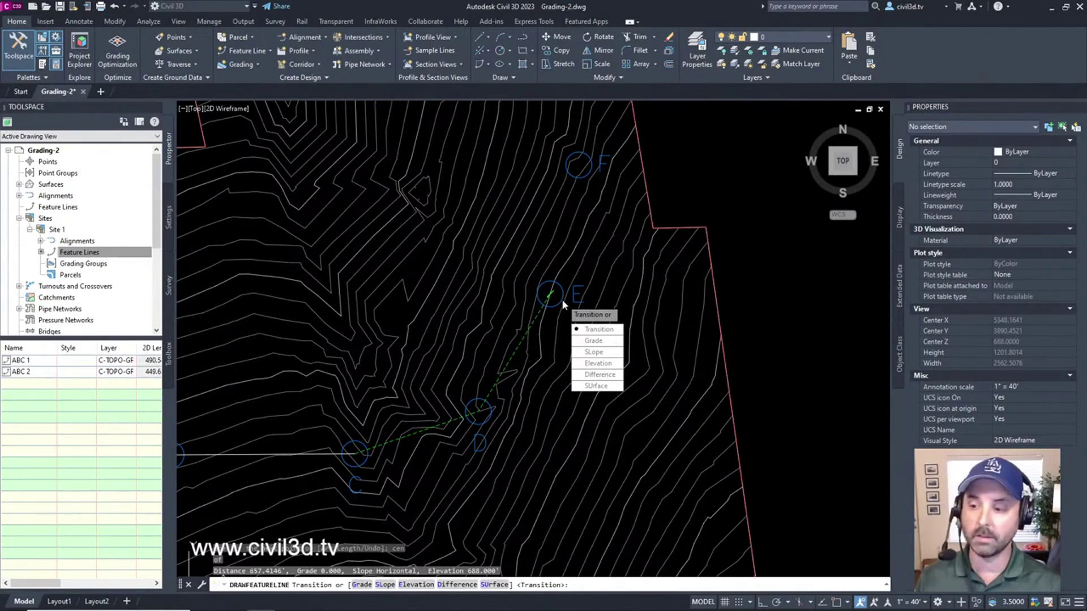
{"action": "key", "text": "Return"}
End the line at circle F's centre with surface elevation 712.066 and finish drawing.
{"action": "middle_click_drag", "start_coordinate": [562, 300], "coordinate": [539, 392]}
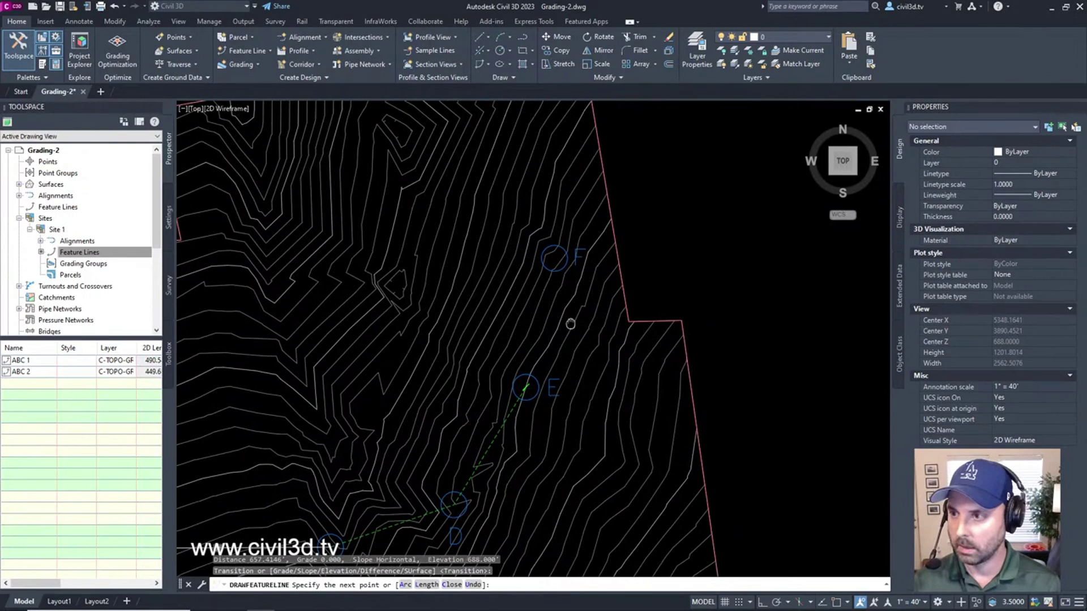
{"action": "type", "text": "cen"}
{"action": "key", "text": "Return"}
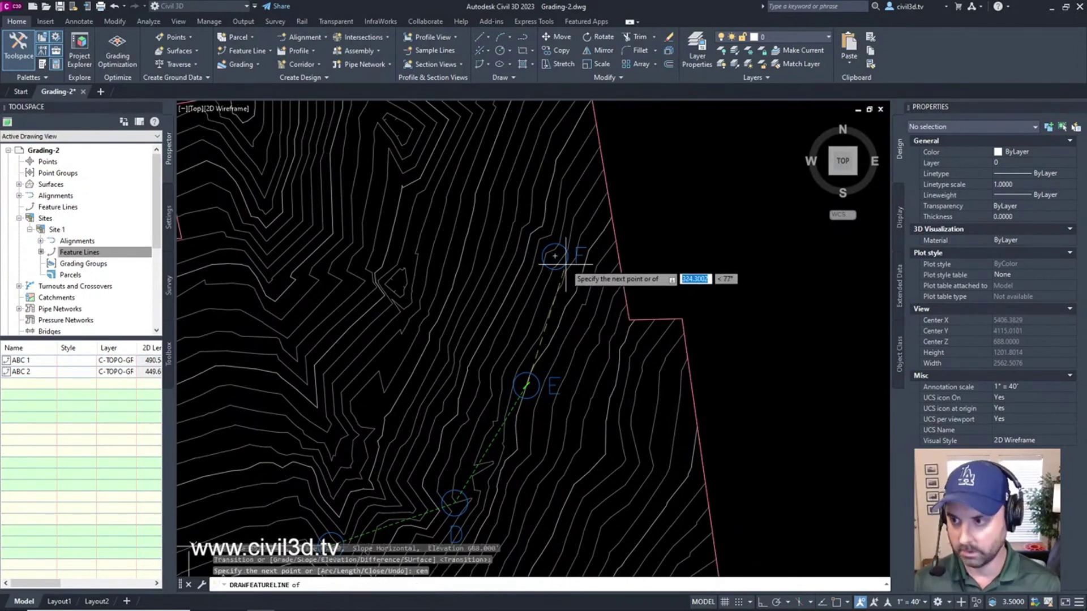
{"action": "left_click", "coordinate": [555, 257]}
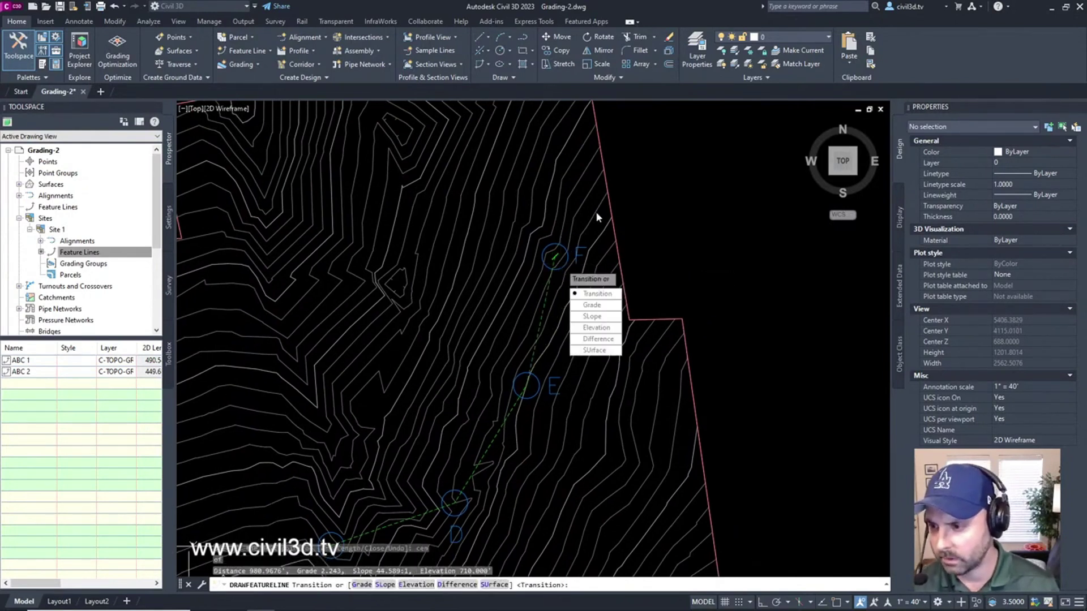
{"action": "key", "text": "Down"}
{"action": "key", "text": "Down"}
{"action": "key", "text": "Down"}
{"action": "key", "text": "Down"}
{"action": "key", "text": "Down"}
{"action": "key", "text": "Return"}
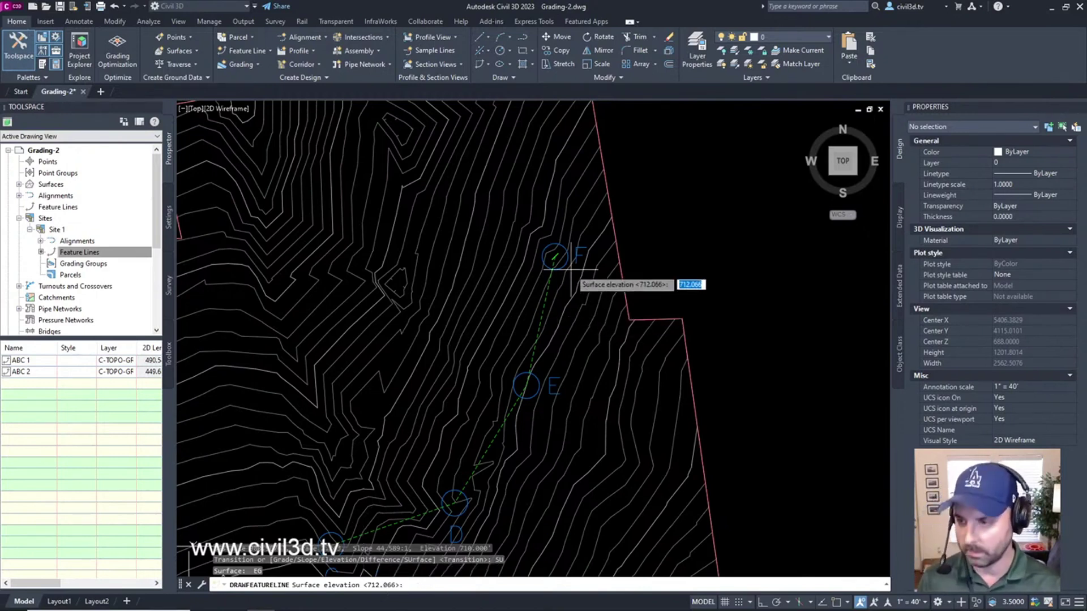
{"action": "key", "text": "Return"}
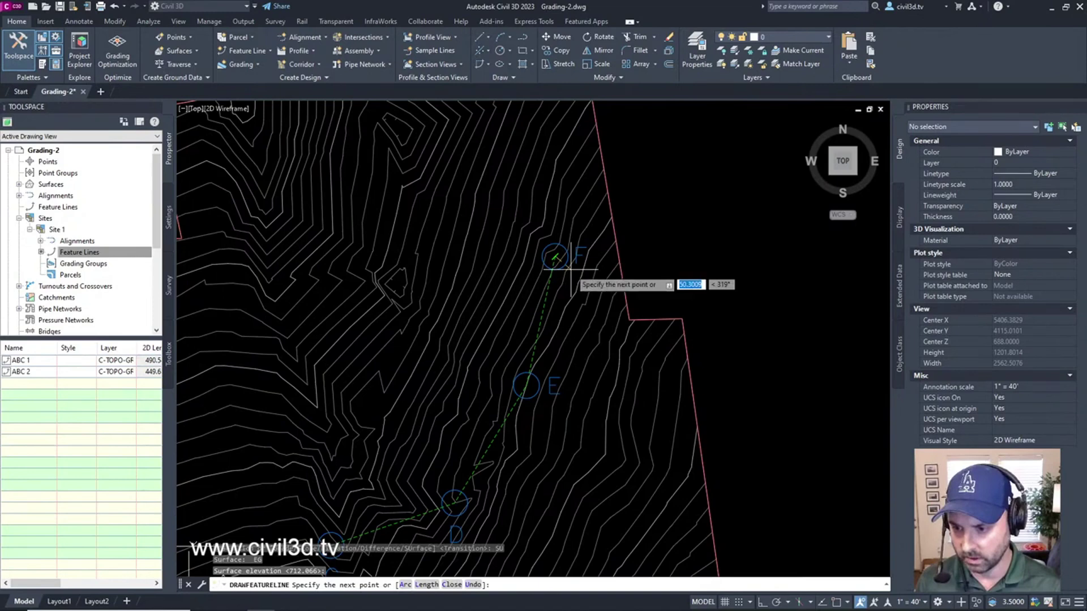
{"action": "key", "text": "Escape"}
Select ditch feature line CDEF 1 and open it in the Elevation Editor.
{"action": "mouse_move", "coordinate": [566, 277]}
{"action": "middle_mouse_down"}
{"action": "mouse_move", "coordinate": [551, 287]}
{"action": "mouse_move", "coordinate": [550, 273]}
{"action": "middle_mouse_up"}
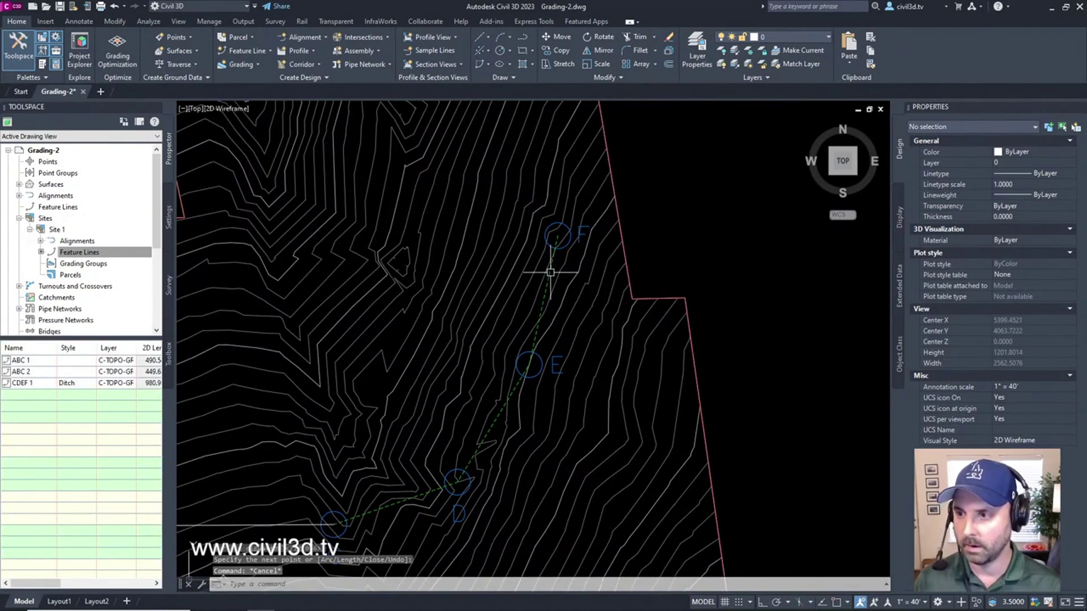
{"action": "left_click", "coordinate": [550, 273]}
{"action": "scroll", "coordinate": [567, 272], "scroll_direction": "up", "scroll_amount": 4}
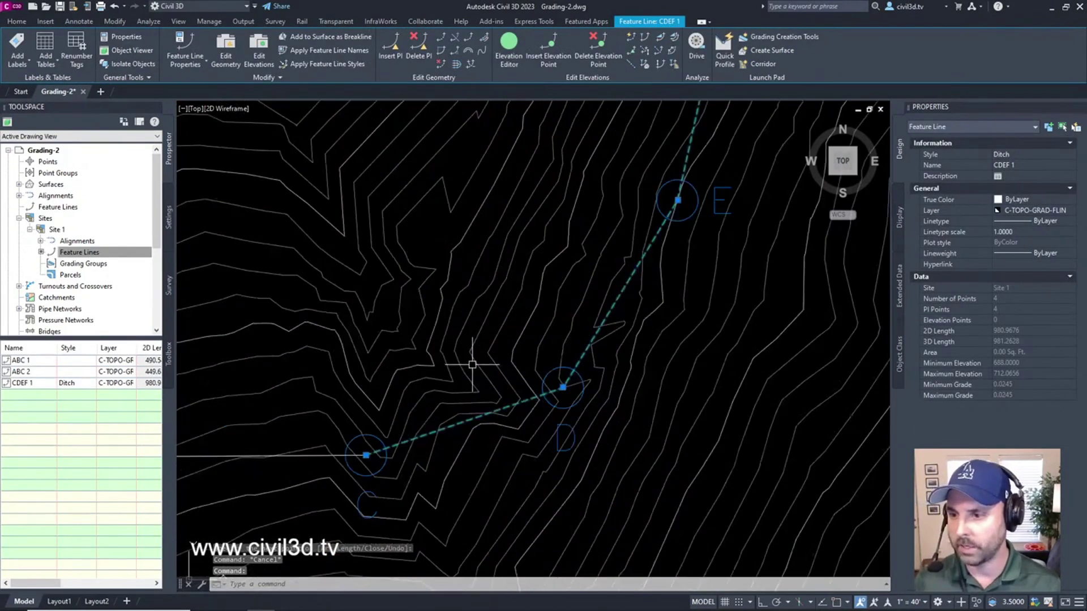
{"action": "scroll", "coordinate": [479, 344], "scroll_direction": "down", "scroll_amount": 2}
{"action": "left_click", "coordinate": [508, 44]}
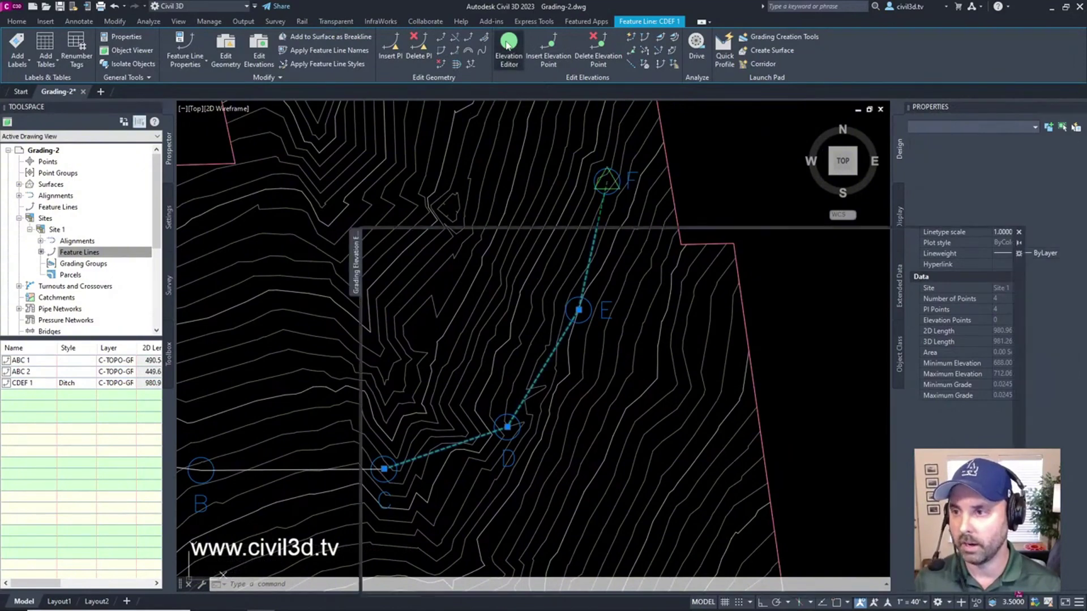